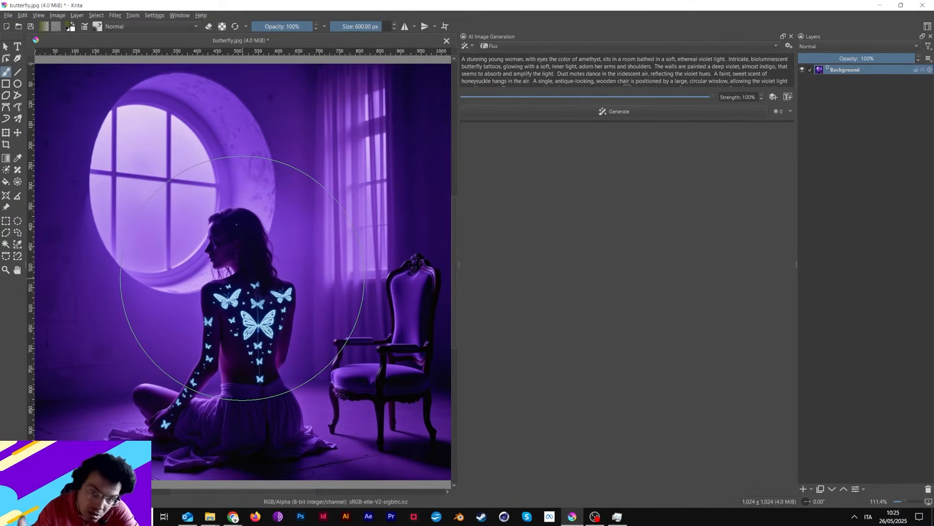
Display the image at 100% zoom, open the AI plugin's style settings and choose the Flux (Copy) preset.
{"action": "key", "text": "1"}
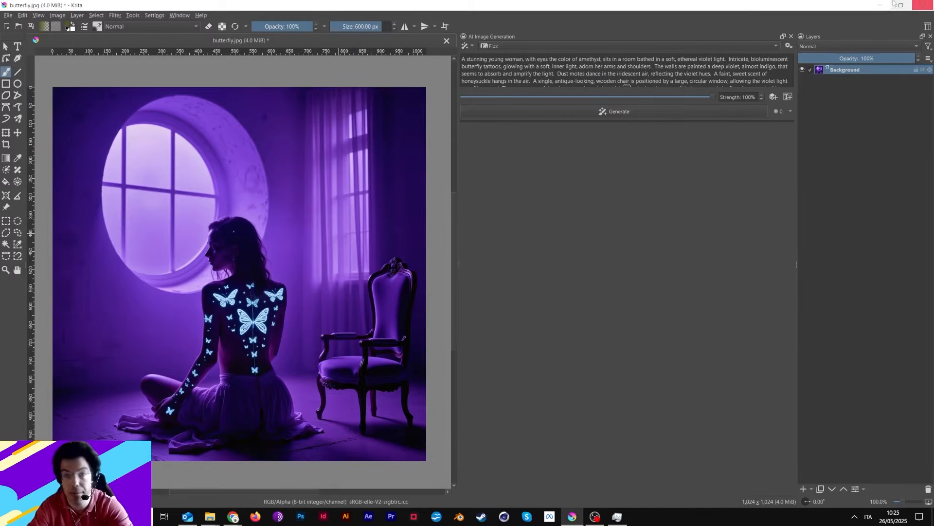
{"action": "left_click", "coordinate": [789, 46]}
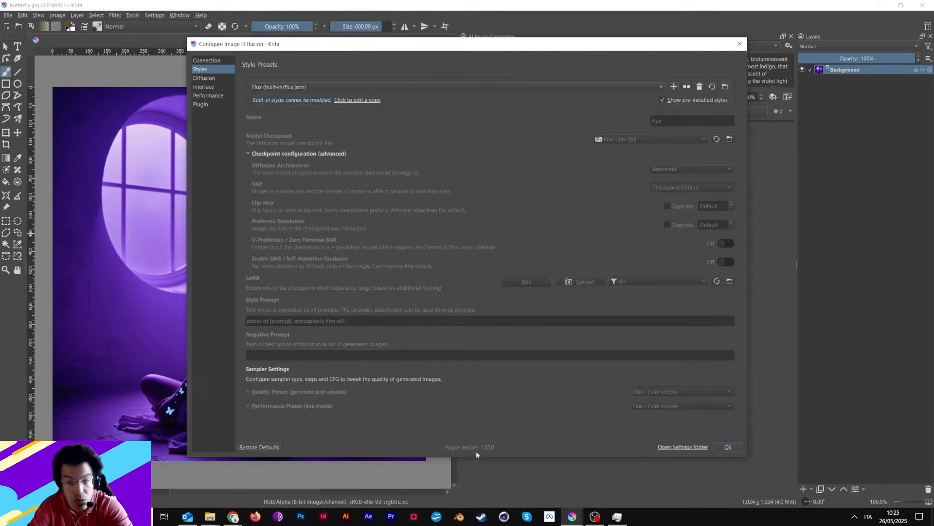
{"action": "left_click", "coordinate": [457, 88]}
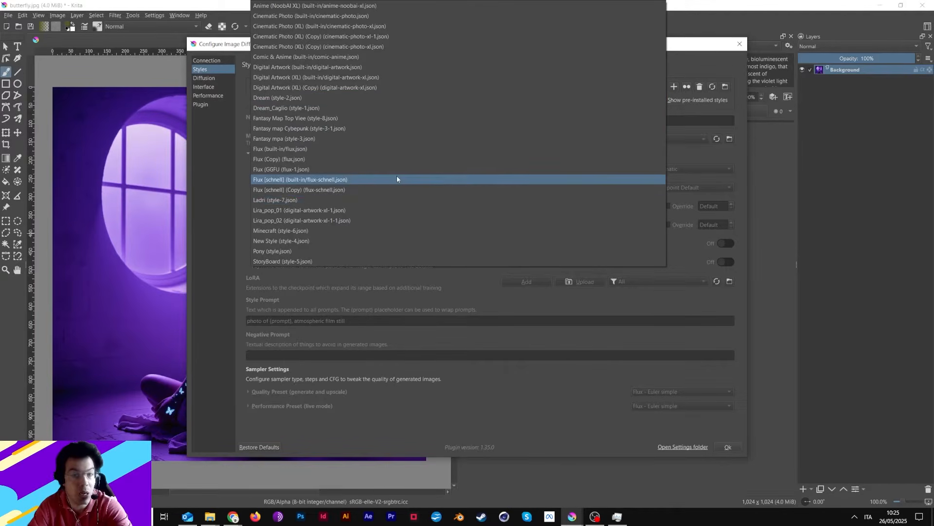
{"action": "left_click", "coordinate": [396, 159]}
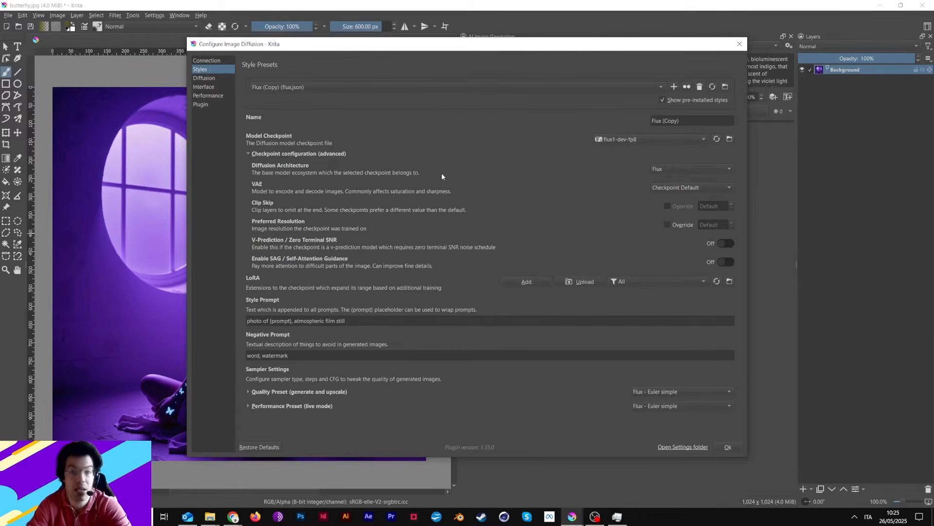
Inspect the folder where the model checkpoints are stored and the sampler options of the Flux (Copy) quality preset.
{"action": "left_click", "coordinate": [730, 140]}
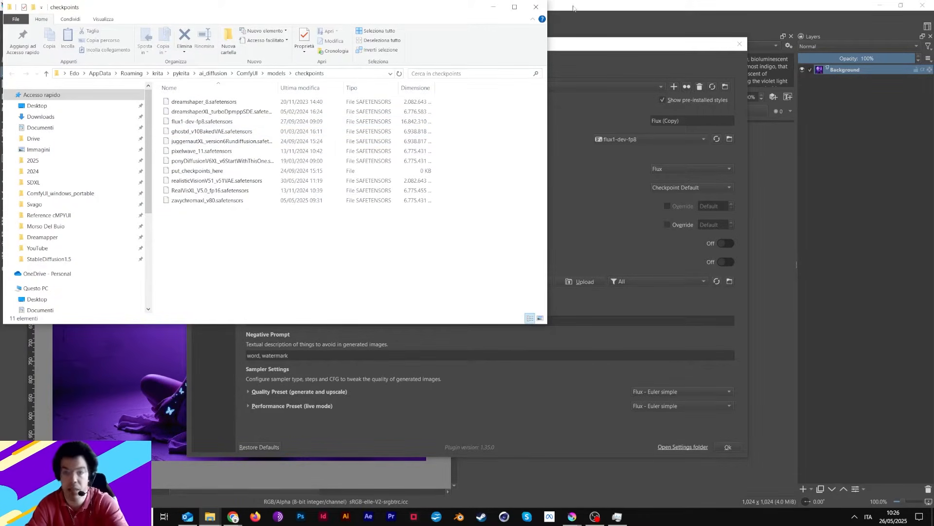
{"action": "left_click", "coordinate": [536, 6]}
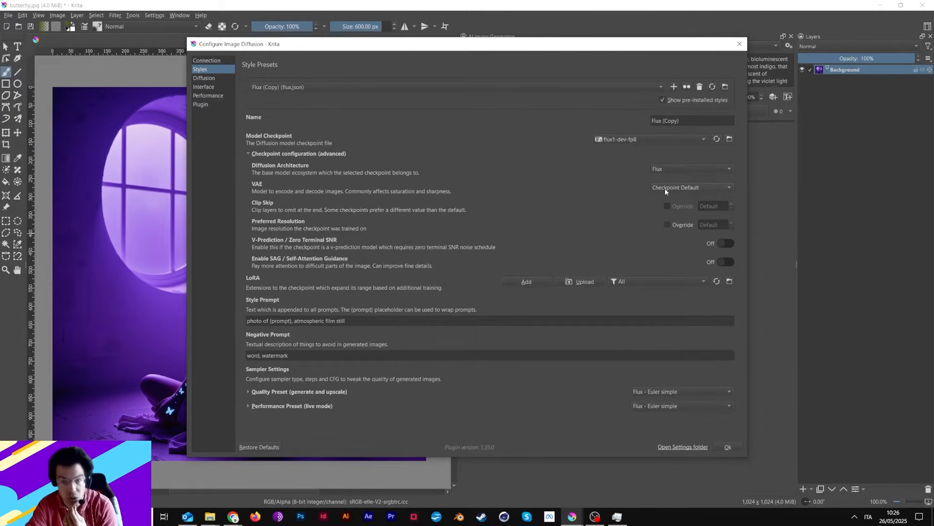
{"action": "left_click", "coordinate": [249, 154]}
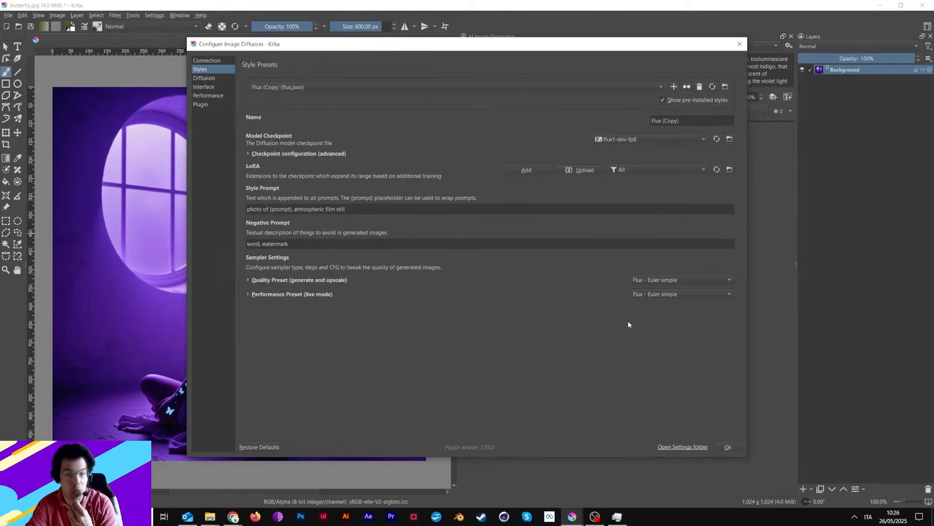
{"action": "left_click", "coordinate": [662, 281]}
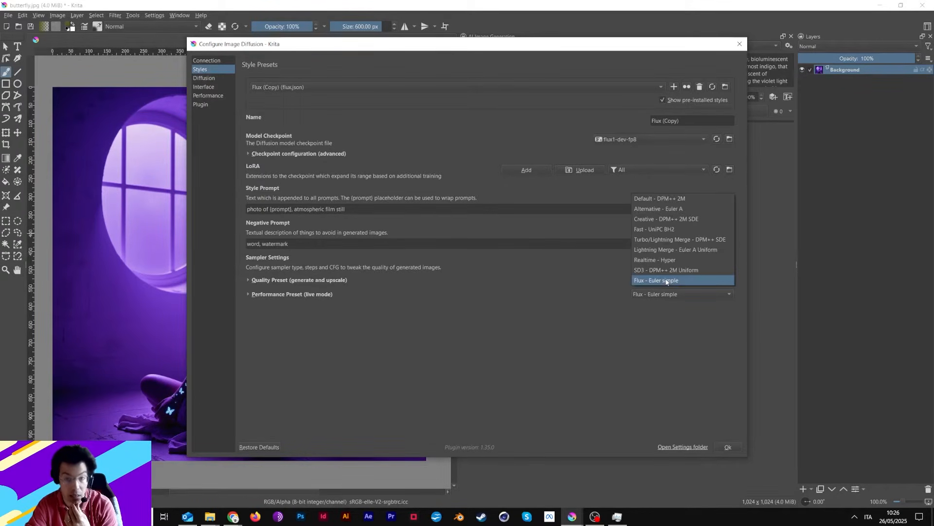
{"action": "left_click", "coordinate": [378, 276]}
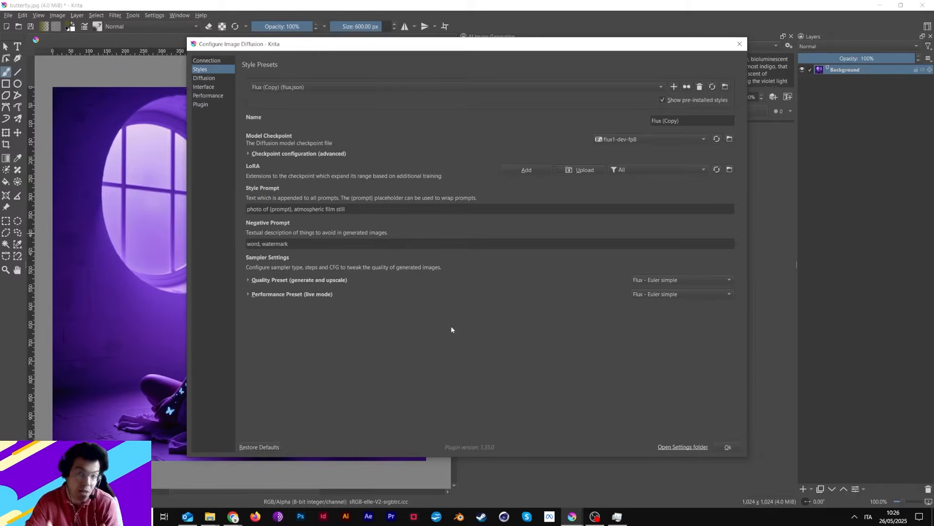
Review the Digital Artwork (XL) (Copy) style's quality sampler options, then return to Flux (Copy) and close the style settings.
{"action": "left_click", "coordinate": [328, 86]}
{"action": "left_click", "coordinate": [491, 87]}
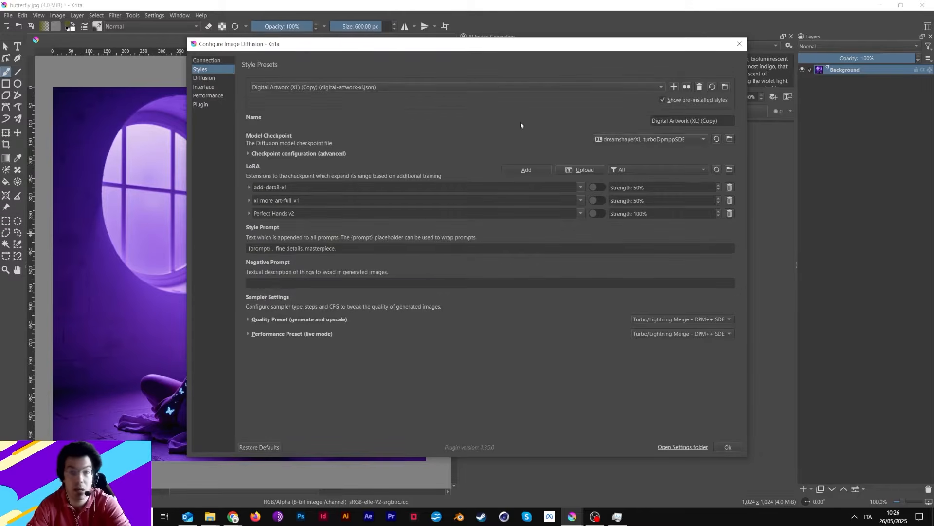
{"action": "left_click", "coordinate": [638, 320]}
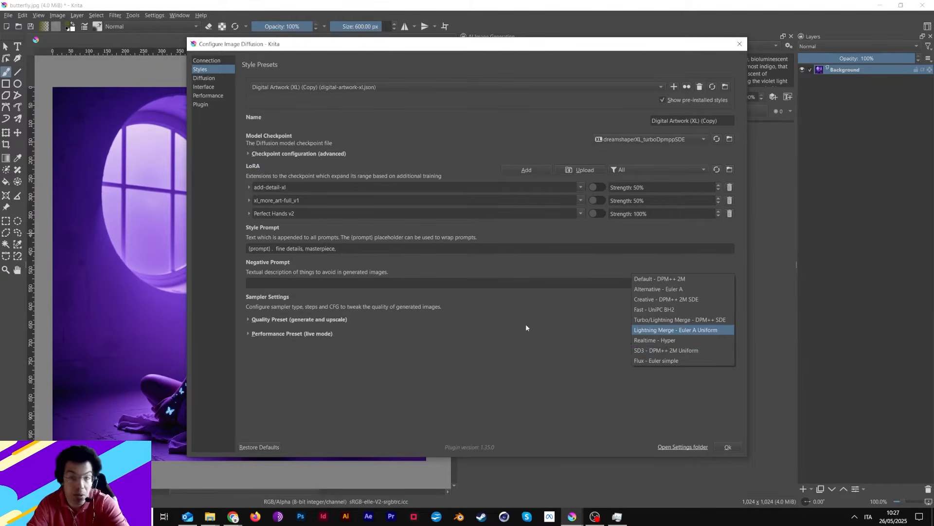
{"action": "left_click", "coordinate": [381, 87]}
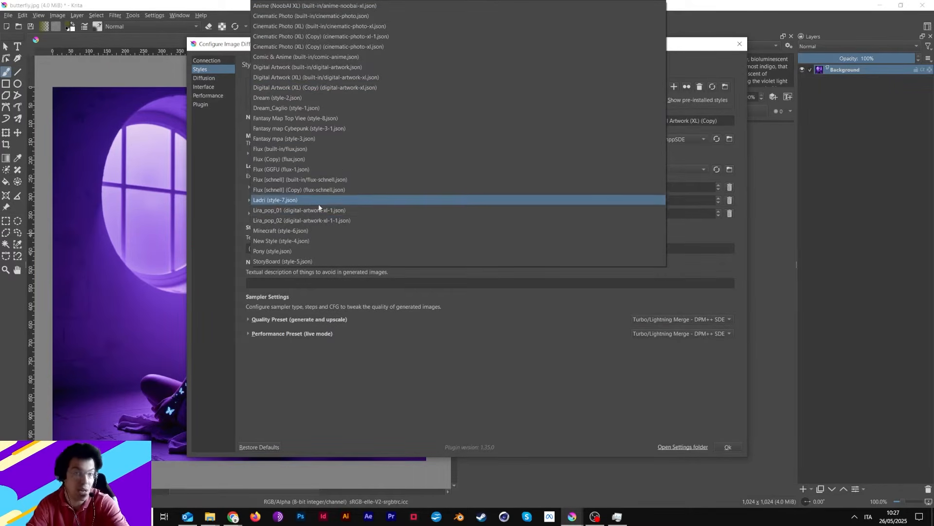
{"action": "left_click", "coordinate": [321, 159]}
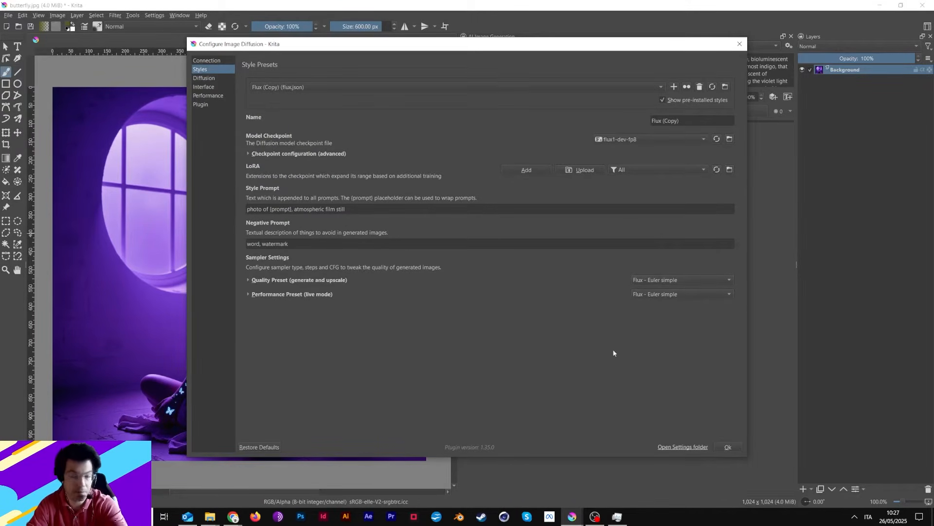
{"action": "left_click", "coordinate": [728, 447]}
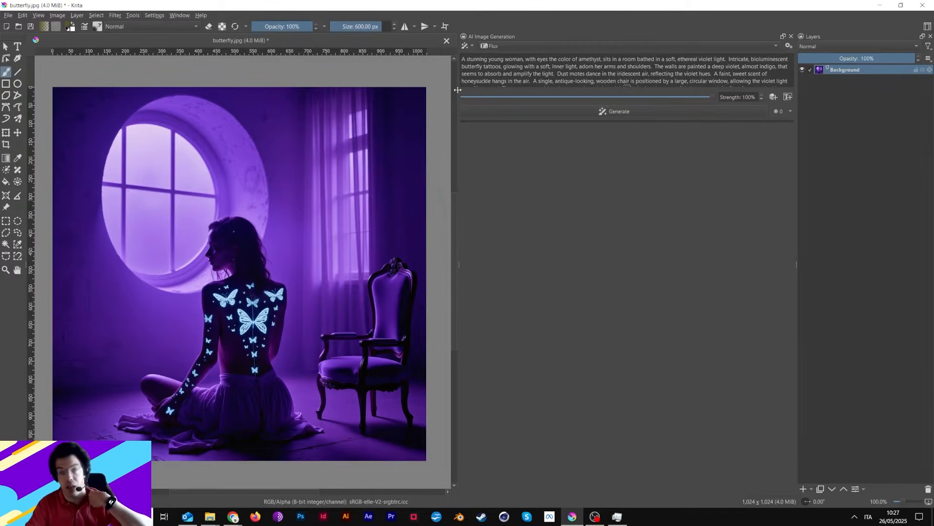
Generate an image with the Flux style at 100% strength, enlarge the prompt box and hide the result's preview.
{"action": "left_click", "coordinate": [574, 111]}
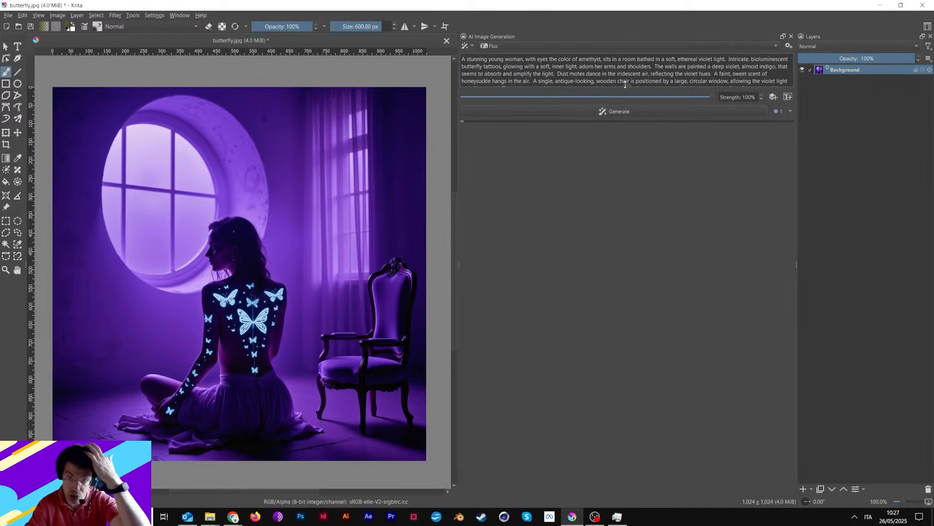
{"action": "left_click_drag", "start_coordinate": [625, 85], "coordinate": [610, 160]}
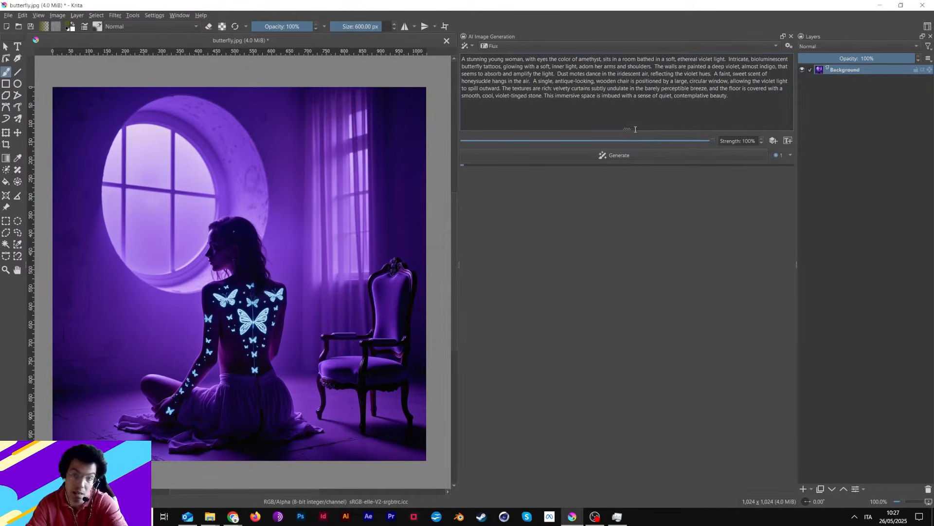
{"action": "left_click_drag", "start_coordinate": [635, 129], "coordinate": [634, 111]}
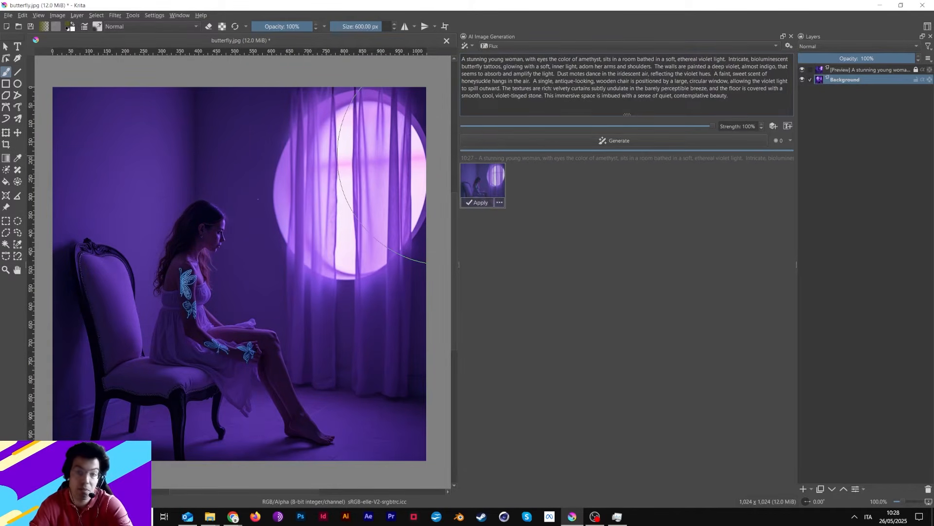
{"action": "left_click", "coordinate": [498, 179]}
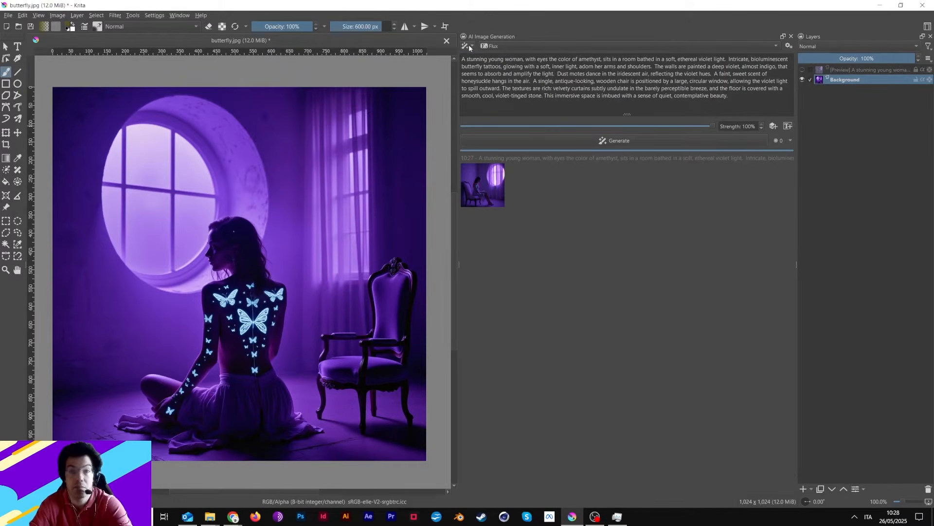
Select the whole canvas with a rectangular selection and switch AI generation to live mode.
{"action": "left_click", "coordinate": [6, 220]}
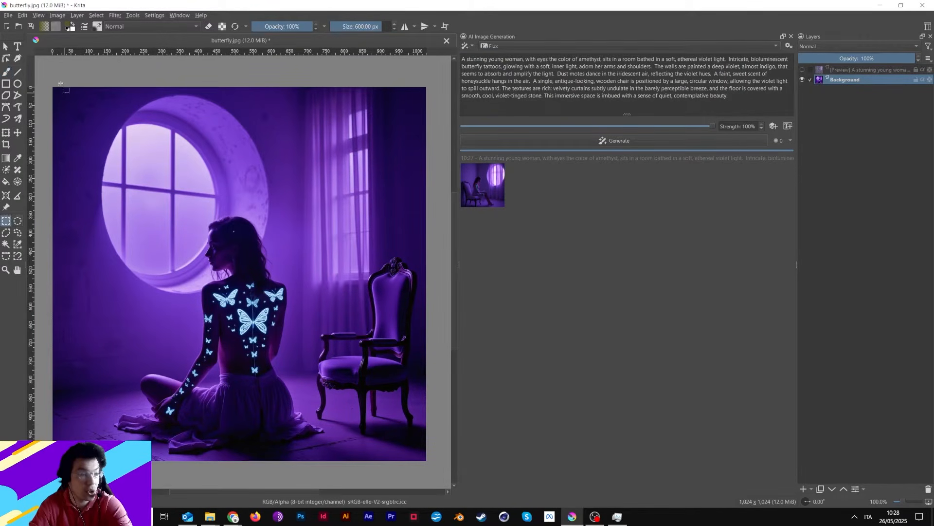
{"action": "left_click_drag", "start_coordinate": [51, 89], "coordinate": [428, 447]}
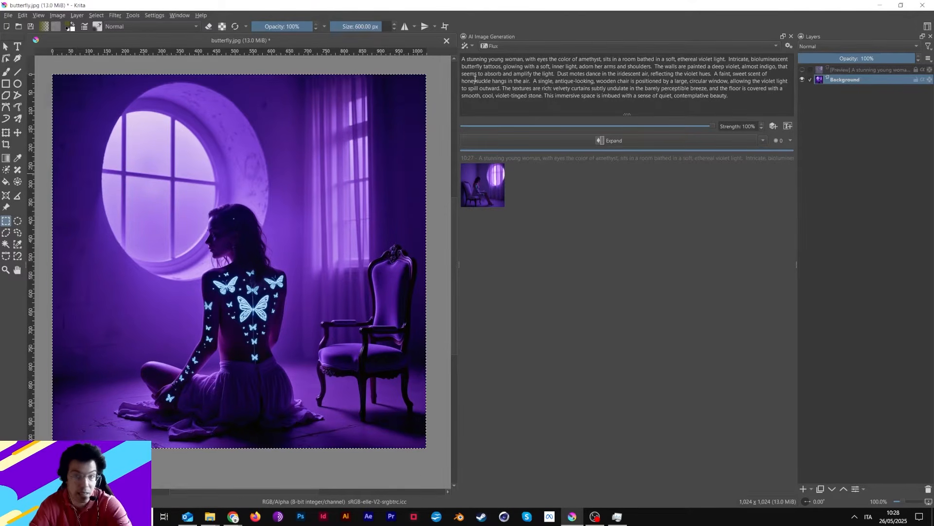
{"action": "left_click", "coordinate": [471, 46]}
{"action": "left_click", "coordinate": [475, 76]}
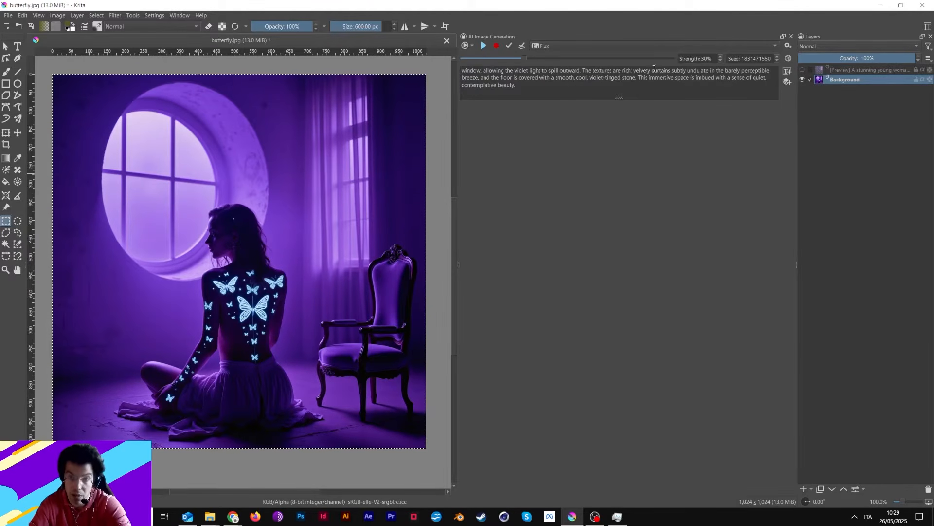
Start live generation at 60% strength, and try adding a Scribble control layer before removing it.
{"action": "scroll", "coordinate": [610, 79], "scroll_direction": "up", "scroll_amount": 3}
{"action": "left_click_drag", "start_coordinate": [524, 58], "coordinate": [588, 61]}
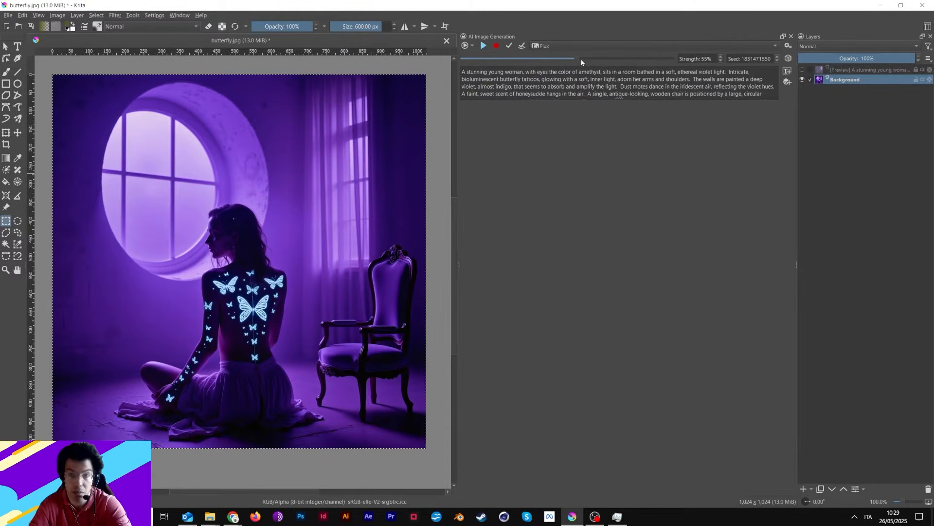
{"action": "left_click", "coordinate": [483, 46]}
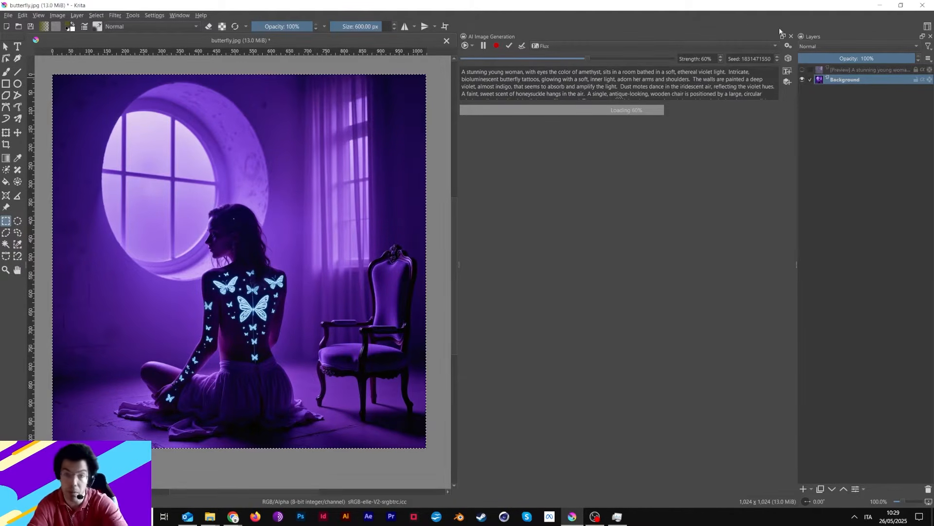
{"action": "left_click", "coordinate": [787, 82]}
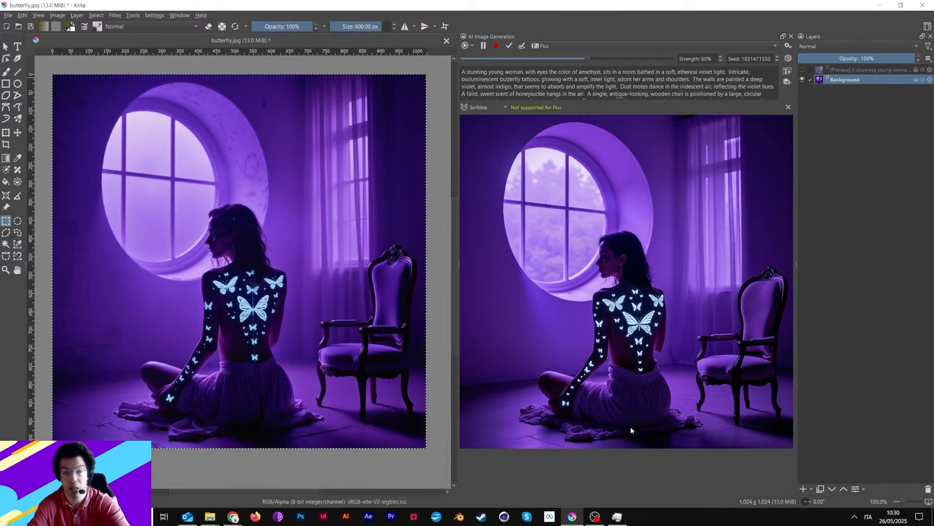
{"action": "left_click", "coordinate": [788, 107]}
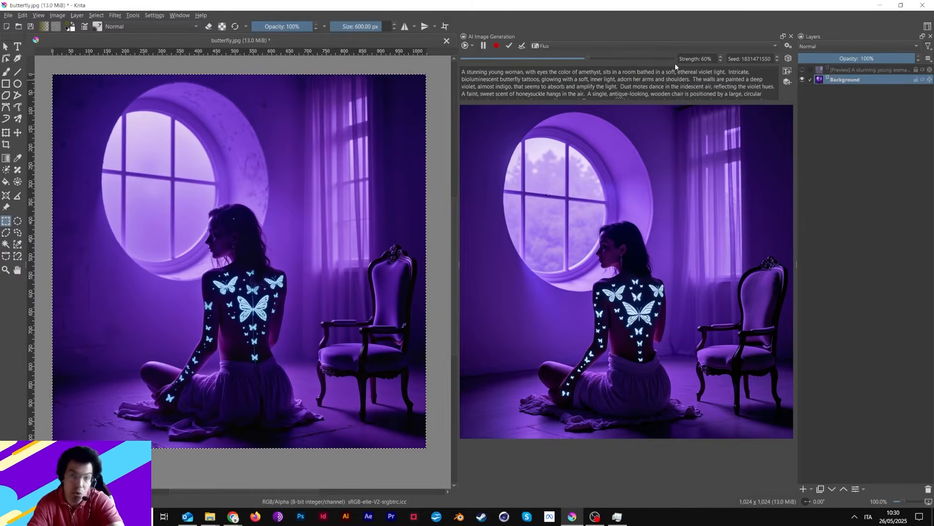
Set the live generation strength to 50%, pause generation and apply the preview as a new layer.
{"action": "left_click", "coordinate": [721, 61]}
{"action": "left_click", "coordinate": [721, 60]}
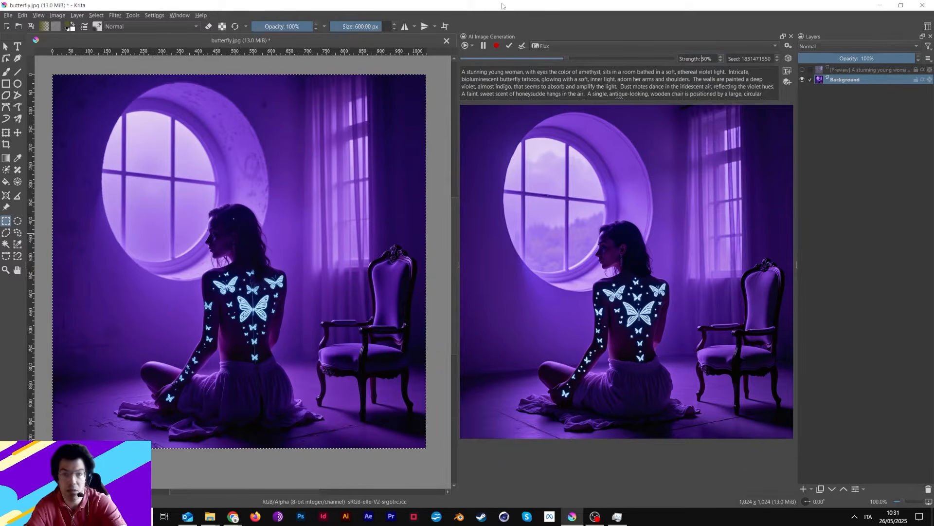
{"action": "left_click", "coordinate": [483, 45]}
{"action": "left_click", "coordinate": [521, 46]}
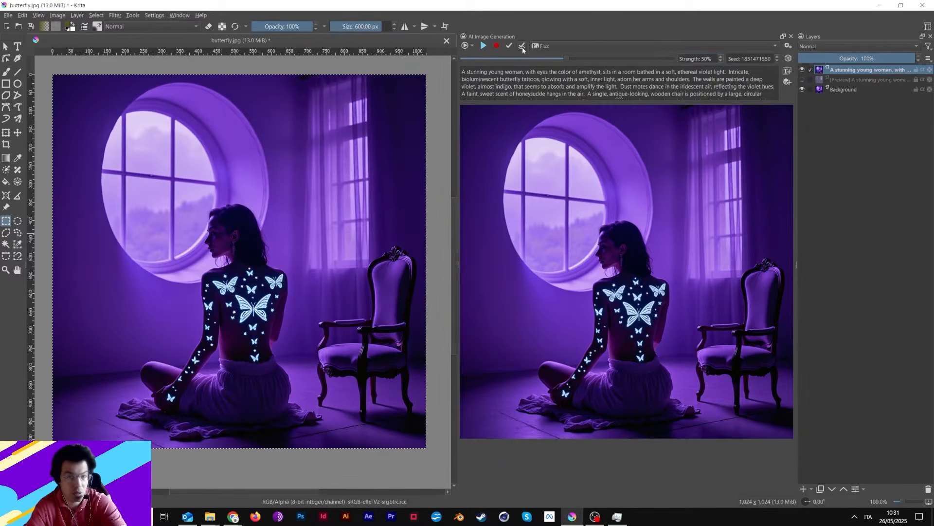
Undo the stray brush stroke and erase the generated layer around the round window with the 600 px brush.
{"action": "left_click", "coordinate": [6, 72]}
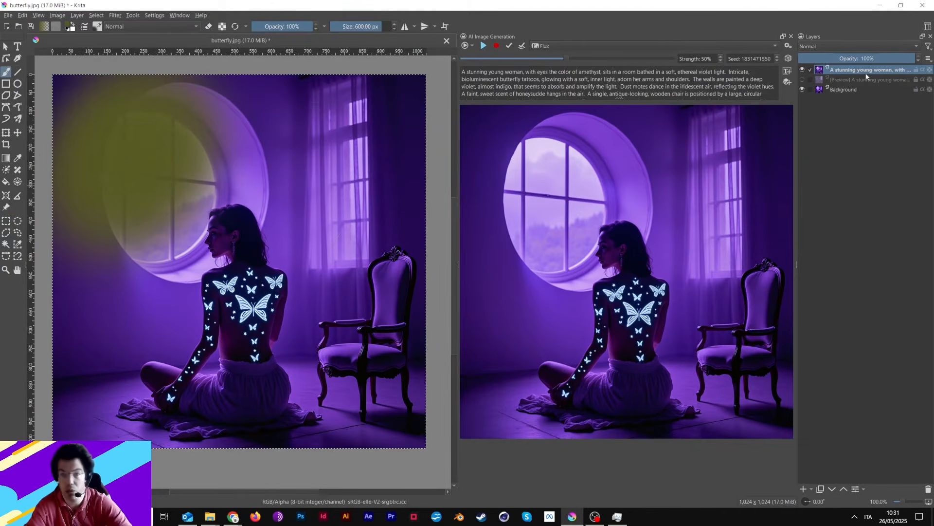
{"action": "key", "text": "ctrl+z"}
{"action": "left_click", "coordinate": [209, 27]}
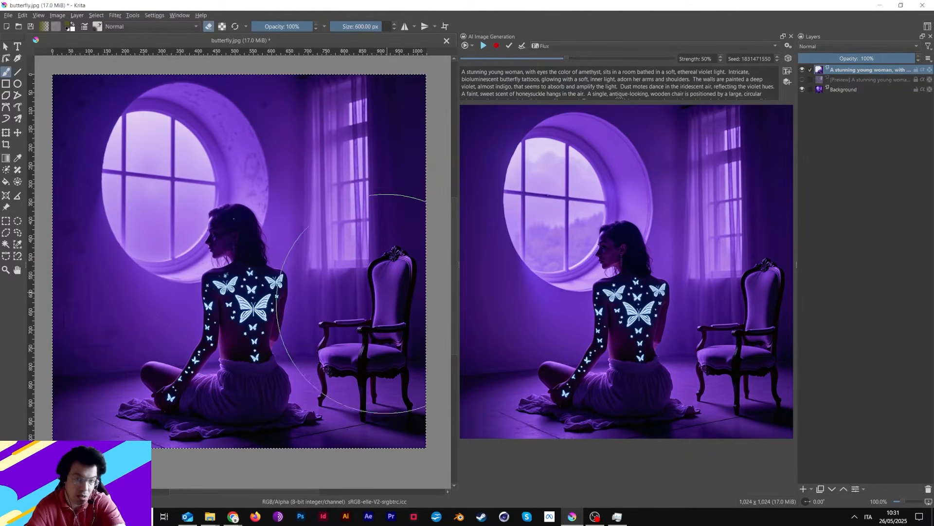
Toggle the generated layer's visibility repeatedly to compare the blended image with the original Background.
{"action": "left_click", "coordinate": [802, 70]}
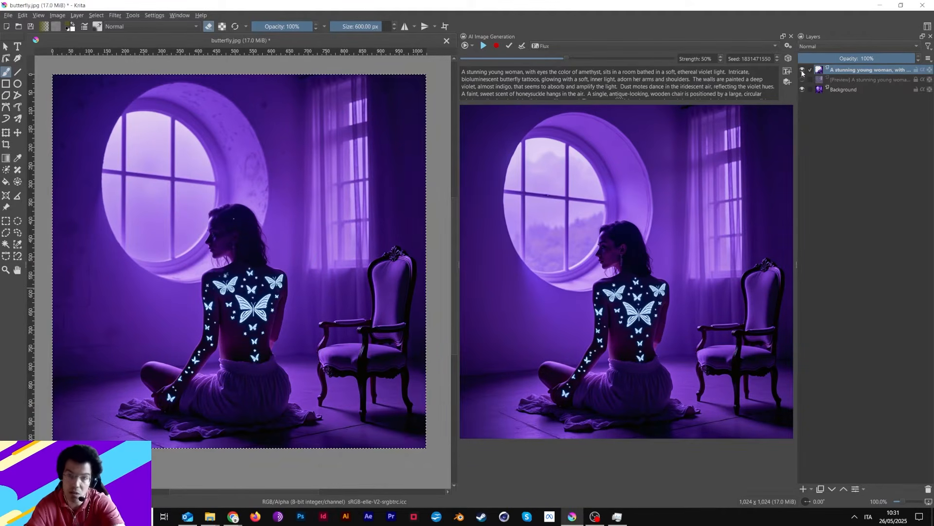
{"action": "left_click", "coordinate": [802, 70]}
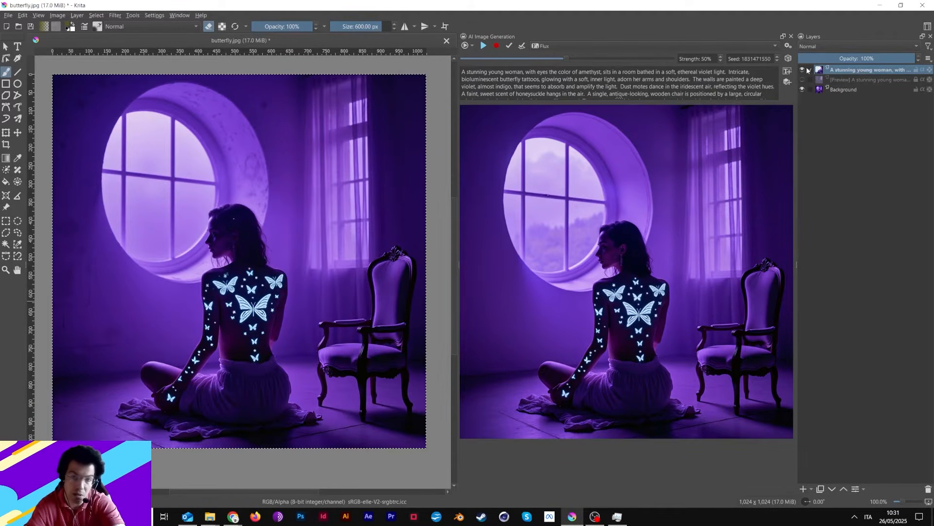
{"action": "left_click", "coordinate": [803, 70]}
{"action": "left_click", "coordinate": [802, 70]}
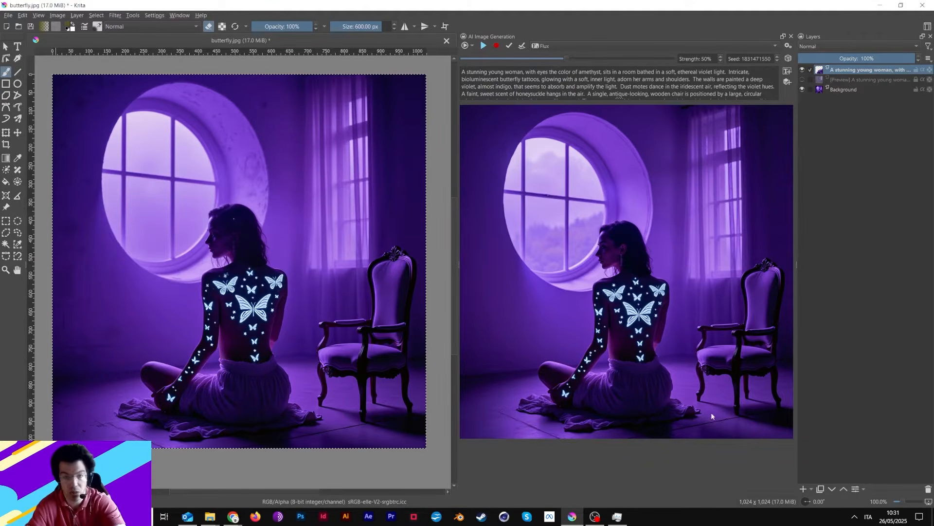
{"action": "left_click", "coordinate": [803, 70]}
{"action": "left_click", "coordinate": [804, 70]}
{"action": "left_click", "coordinate": [804, 70]}
{"action": "left_click", "coordinate": [805, 71]}
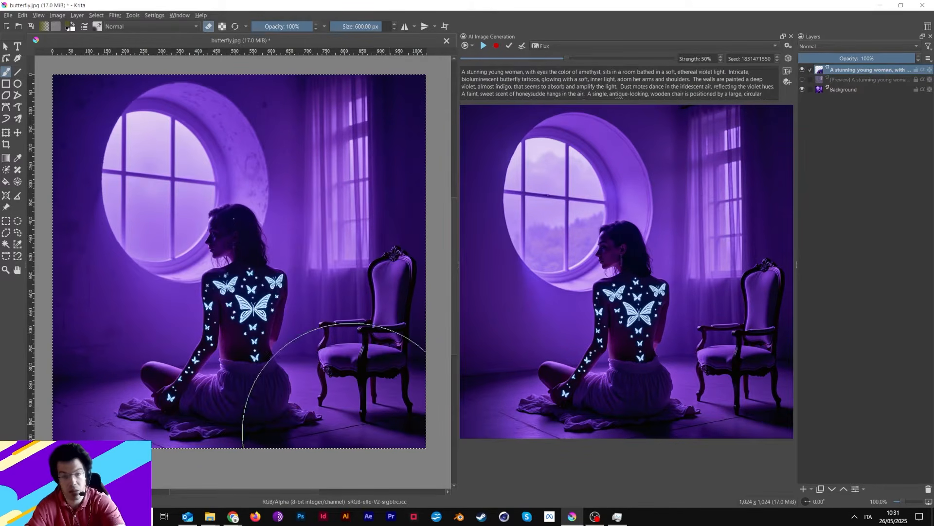
{"action": "left_click", "coordinate": [802, 69]}
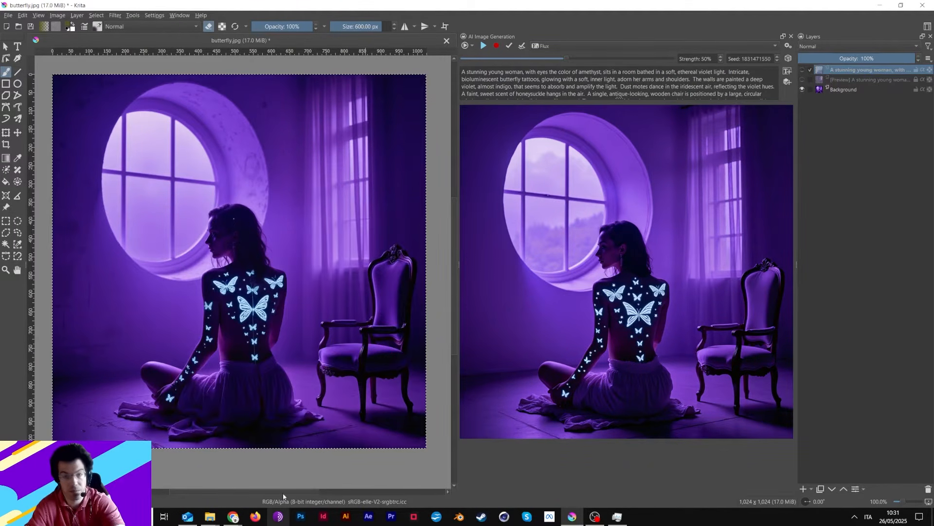
{"action": "left_click", "coordinate": [802, 70]}
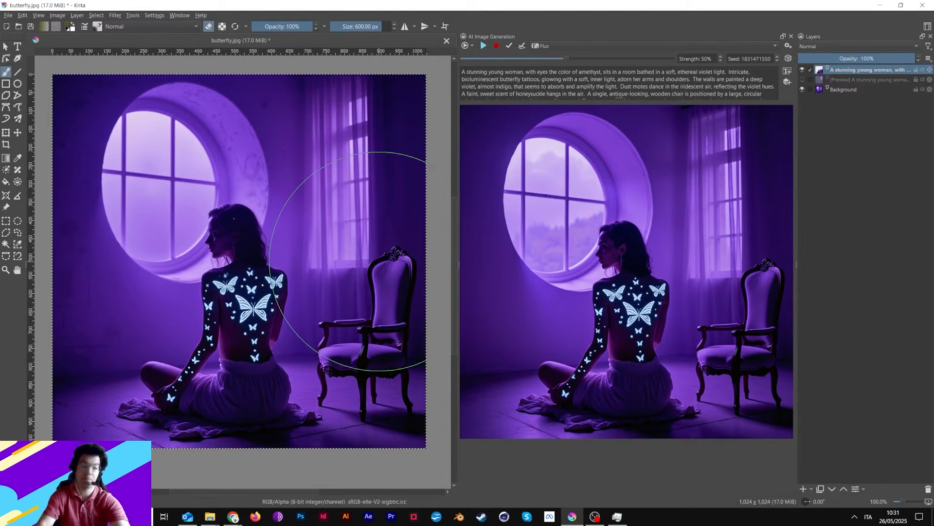
Clear the canvas selection and look over the FLUX.1-dev-GGUF file listing on Hugging Face in Chrome.
{"action": "key", "text": "ctrl+shift+a"}
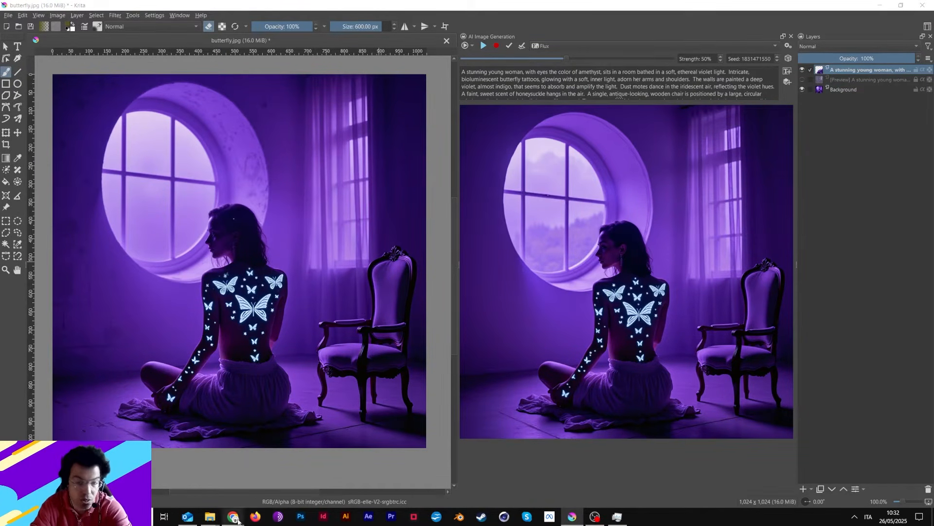
{"action": "mouse_move", "coordinate": [233, 516]}
{"action": "left_click", "coordinate": [198, 494]}
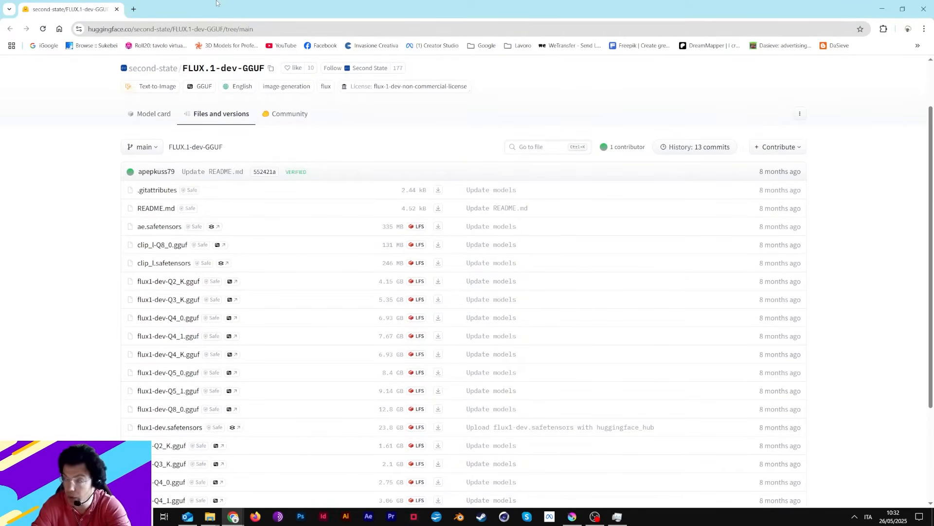
{"action": "left_click_drag", "start_coordinate": [403, 6], "coordinate": [933, 389]}
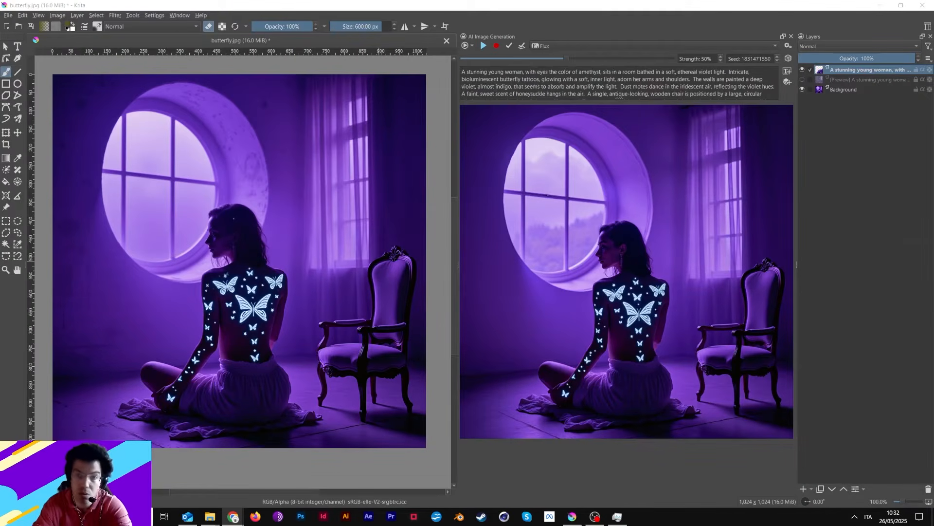
In the Image Diffusion settings, duplicate the Flux (Copy) style preset and name the duplicate Flux (GGFU_01).
{"action": "left_click", "coordinate": [788, 46]}
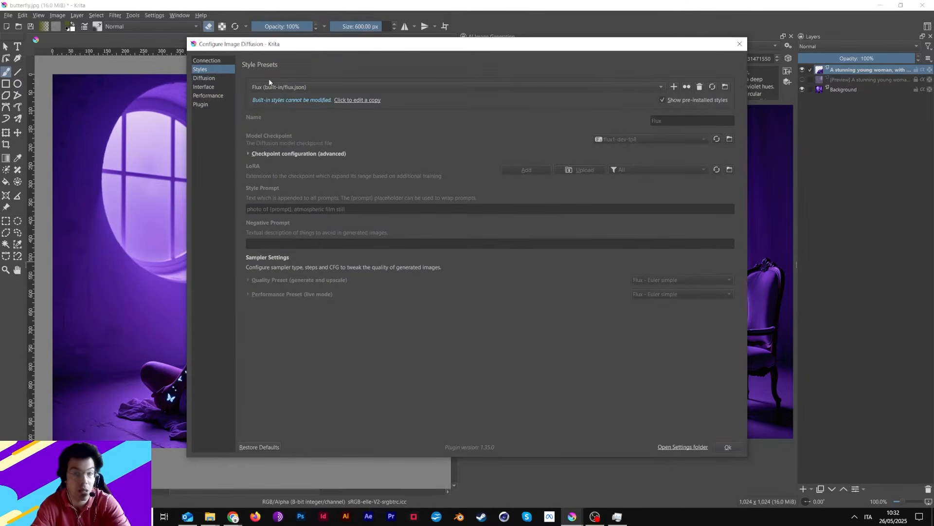
{"action": "left_click", "coordinate": [282, 87]}
{"action": "left_click", "coordinate": [295, 164]}
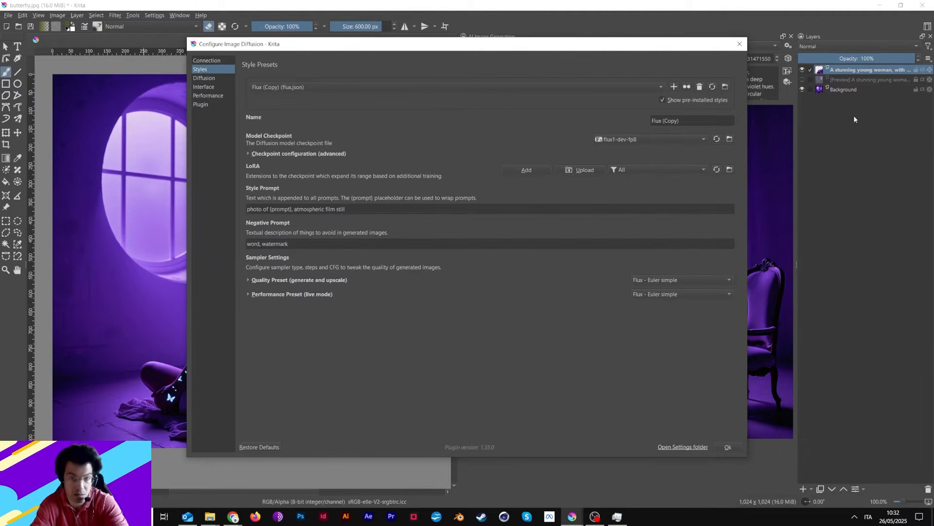
{"action": "left_click", "coordinate": [687, 87]}
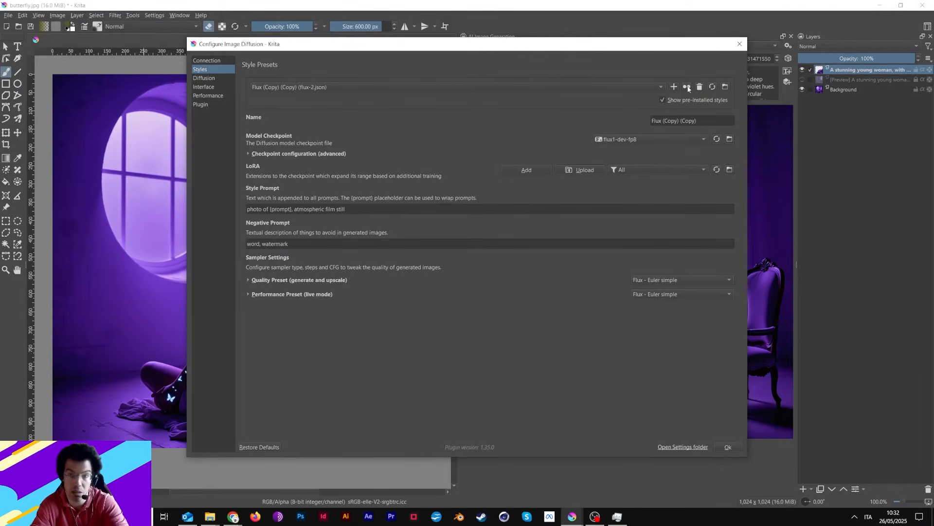
{"action": "left_click_drag", "start_coordinate": [663, 120], "coordinate": [708, 115]}
{"action": "key", "text": "BackSpace"}
{"action": "type", "text": "GGFU"}
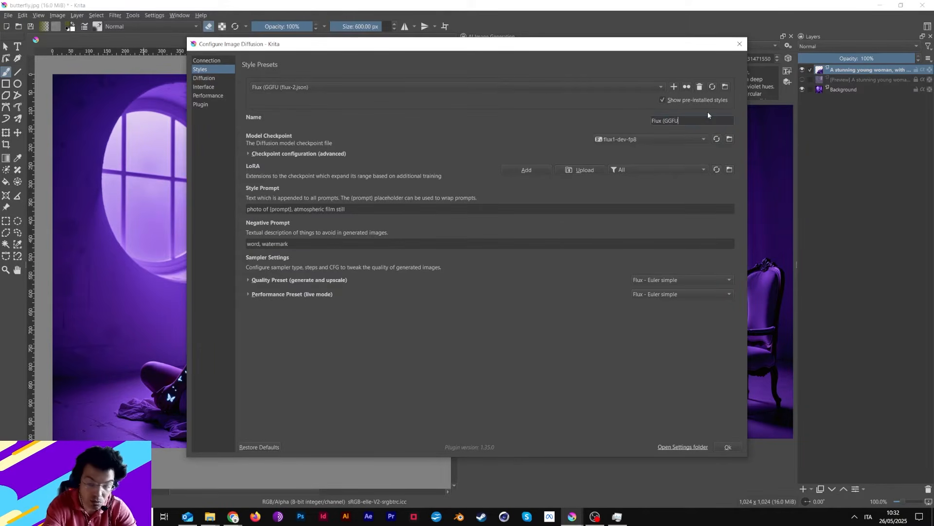
{"action": "type", "text": "_01)"}
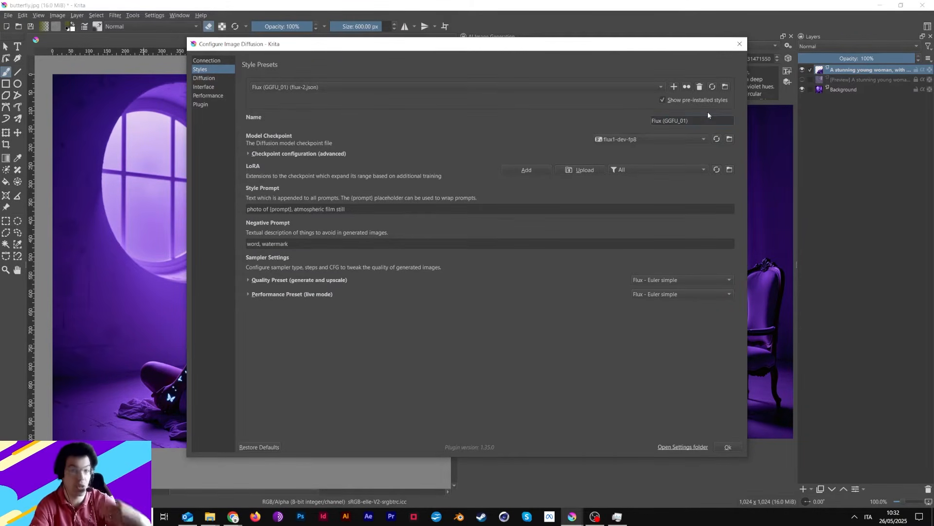
Examine the plugin's checkpoints and models folders, and the GGUF model versions listed on Hugging Face in Chrome.
{"action": "left_click", "coordinate": [729, 138]}
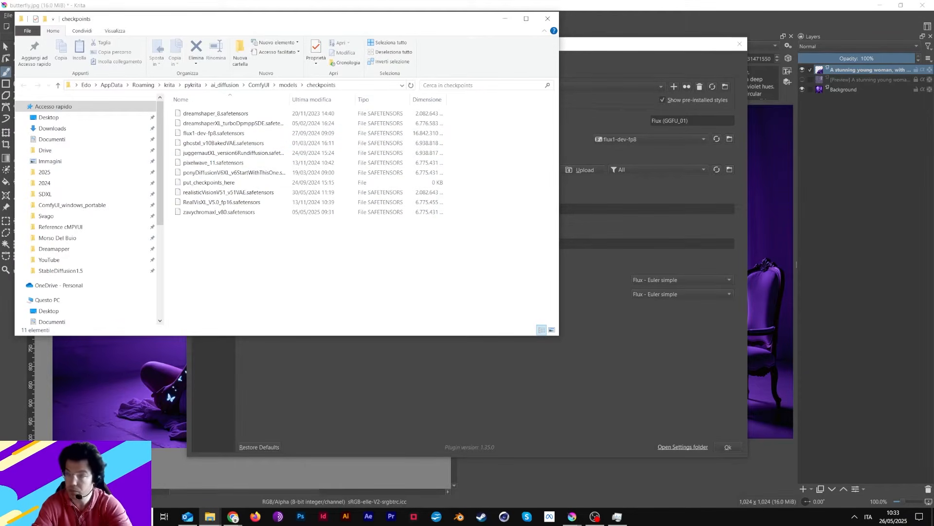
{"action": "left_click", "coordinate": [233, 516]}
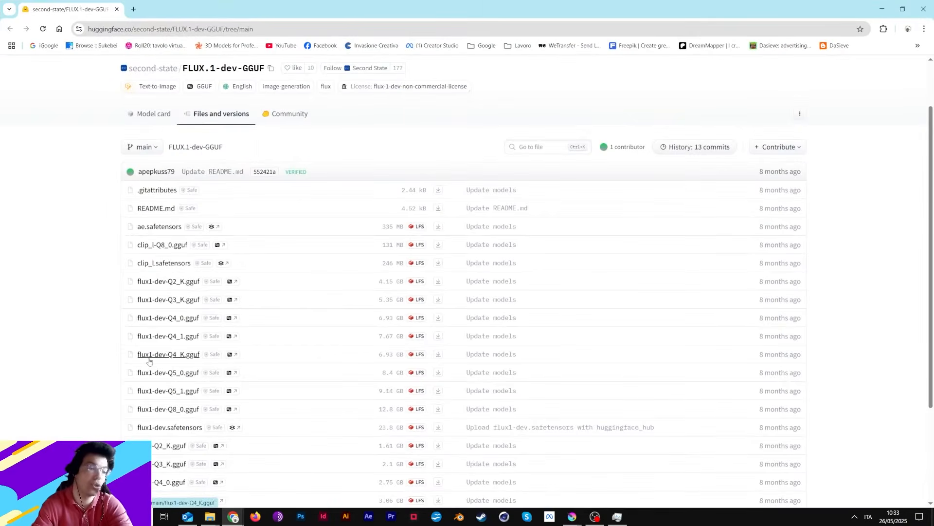
{"action": "scroll", "coordinate": [165, 371], "scroll_direction": "down", "scroll_amount": 3}
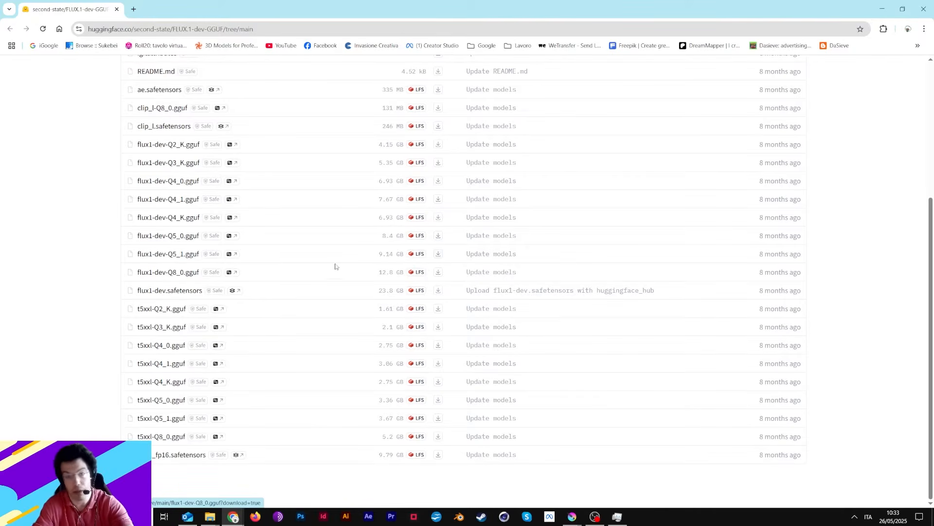
{"action": "left_click", "coordinate": [882, 8]}
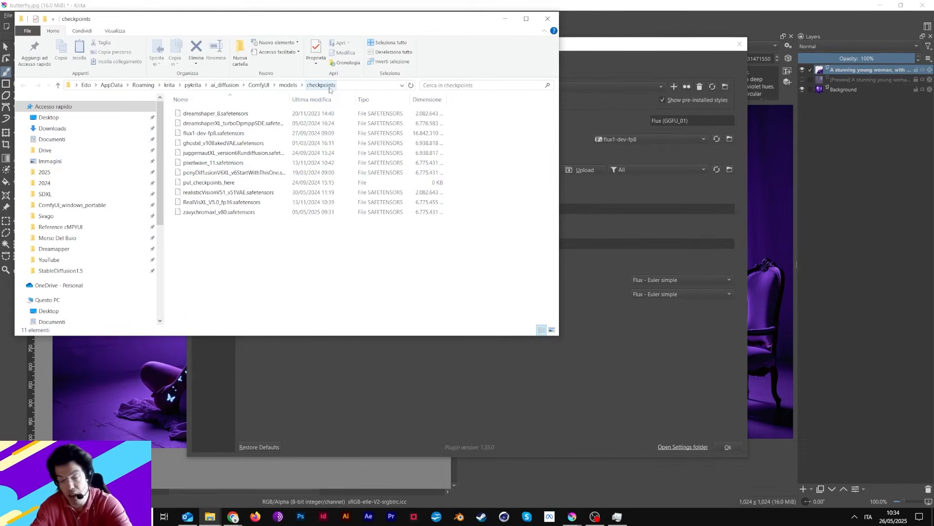
{"action": "left_click", "coordinate": [290, 85]}
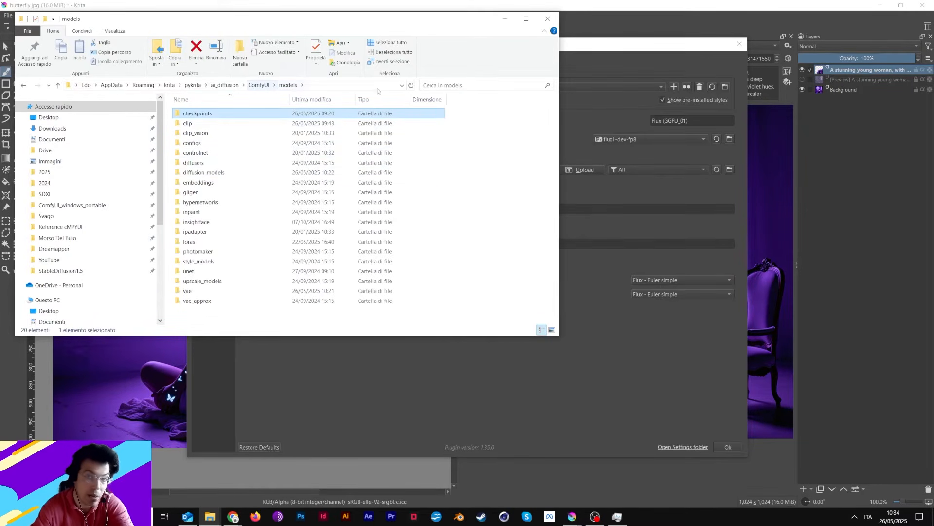
{"action": "left_click", "coordinate": [547, 18]}
From the model checkpoint location, open the diffusion_models folder inside the plugin's ComfyUI models folder.
{"action": "left_click", "coordinate": [729, 140]}
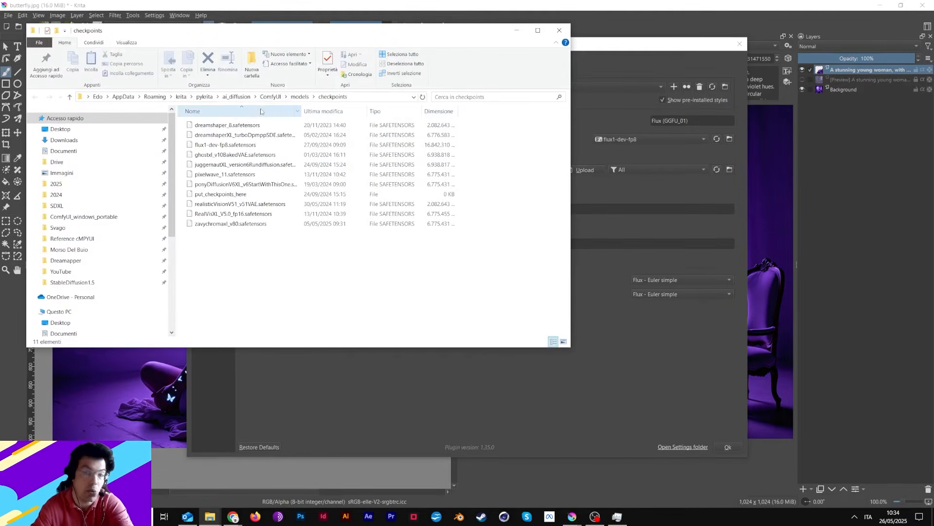
{"action": "left_click", "coordinate": [301, 96]}
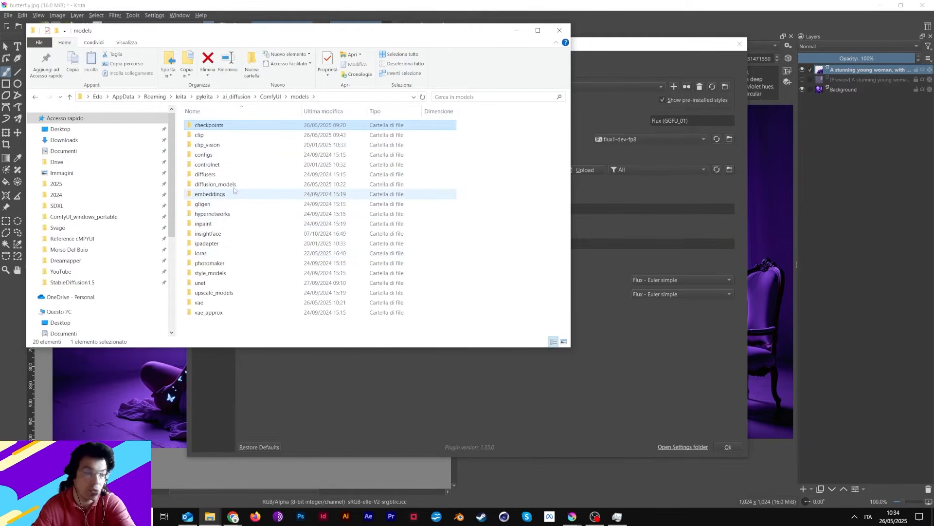
{"action": "double_click", "coordinate": [216, 184]}
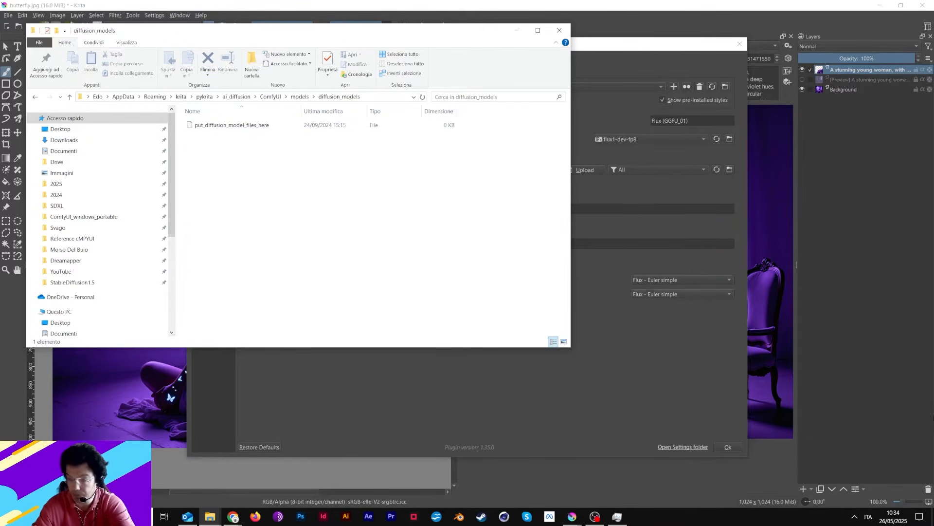
Move flux1-dev-Q5_K_S.gguf from the Krita folder in Downloads into the diffusion_models folder.
{"action": "left_click", "coordinate": [210, 517]}
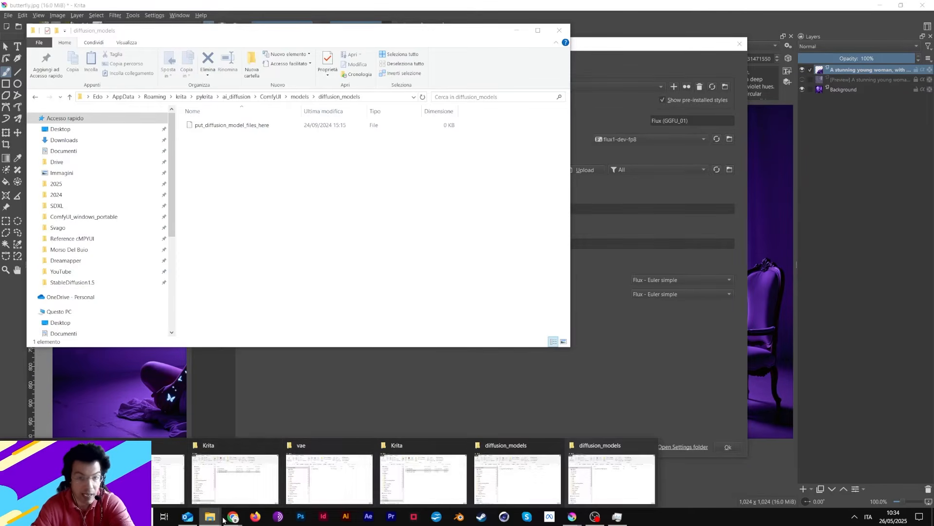
{"action": "left_click", "coordinate": [338, 482]}
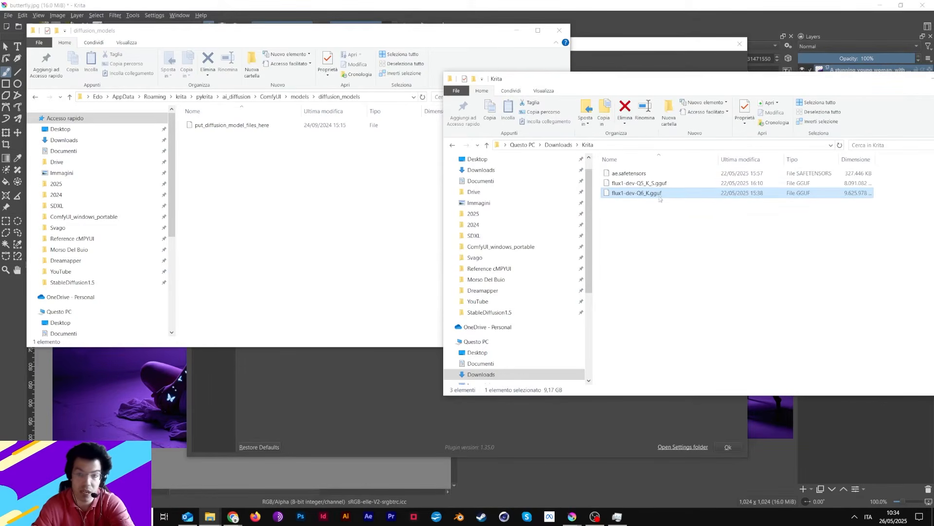
{"action": "left_click", "coordinate": [646, 187]}
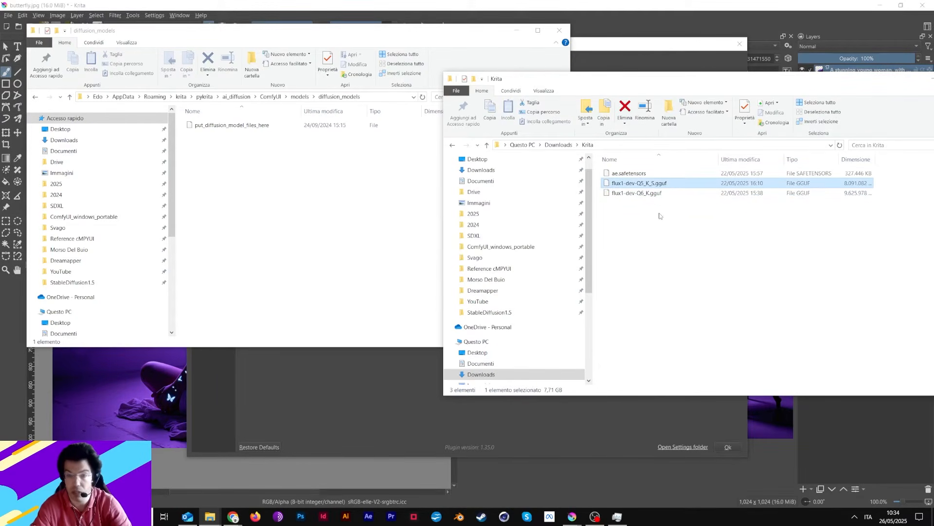
{"action": "left_click_drag", "start_coordinate": [646, 184], "coordinate": [411, 200]}
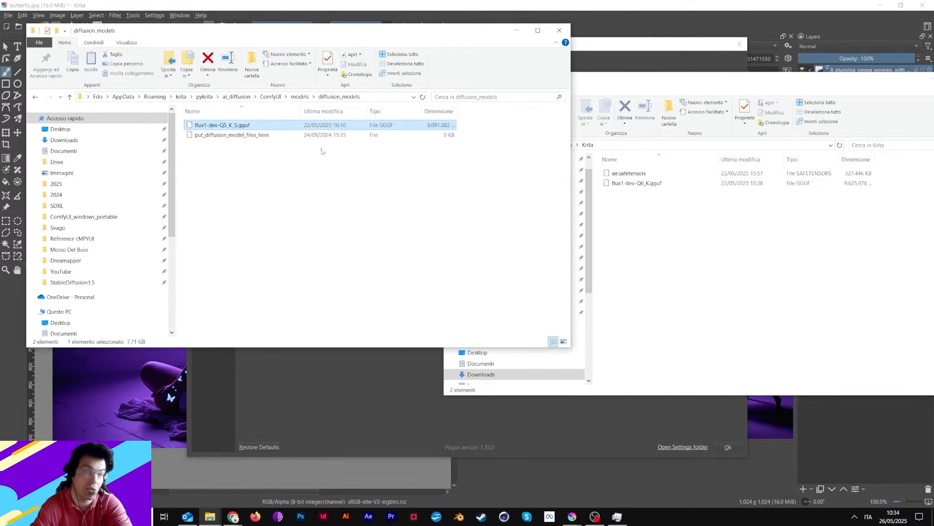
Set flux1-dev-Q5_K_S.gguf as the model checkpoint of the Flux (GGFU_01) style.
{"action": "left_click", "coordinate": [649, 45]}
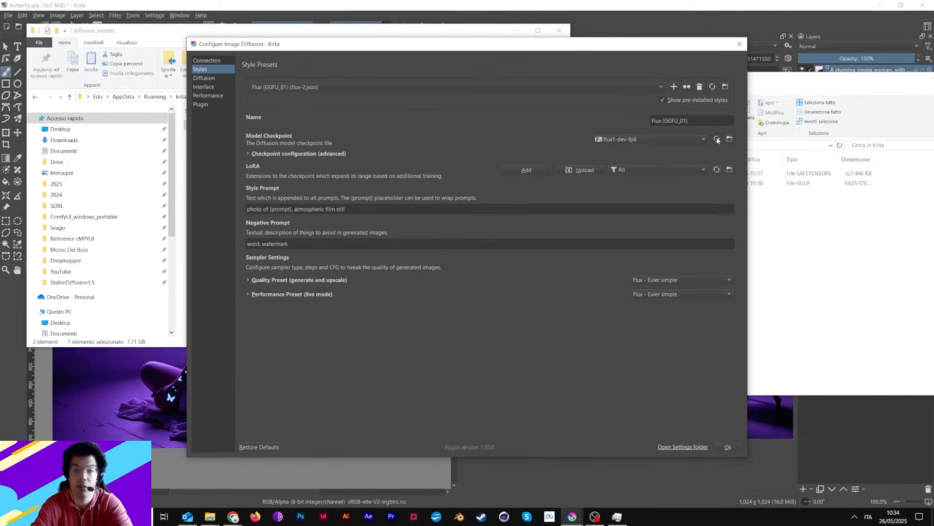
{"action": "left_click", "coordinate": [652, 139]}
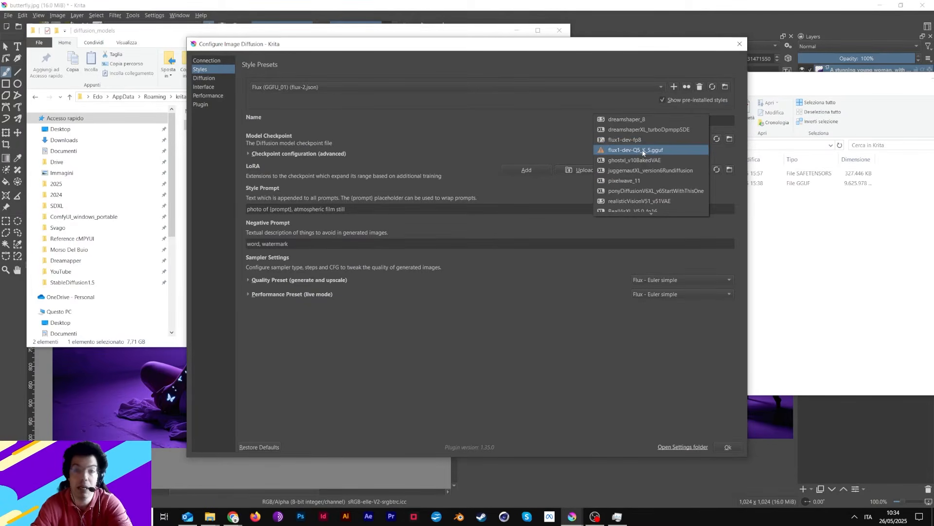
{"action": "left_click", "coordinate": [627, 150]}
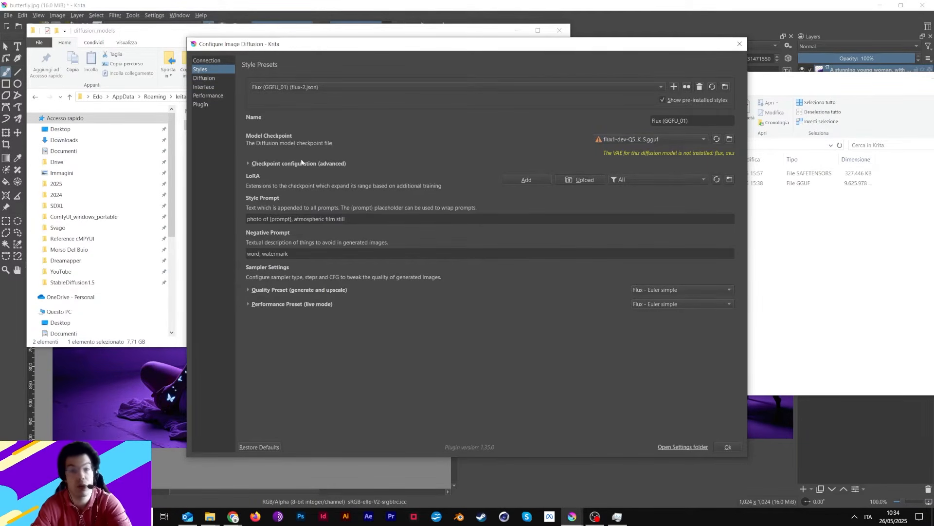
Check the FLUX.1-dev-GGUF file listing on Hugging Face in Chrome for the required Flux VAE file.
{"action": "left_click", "coordinate": [261, 33]}
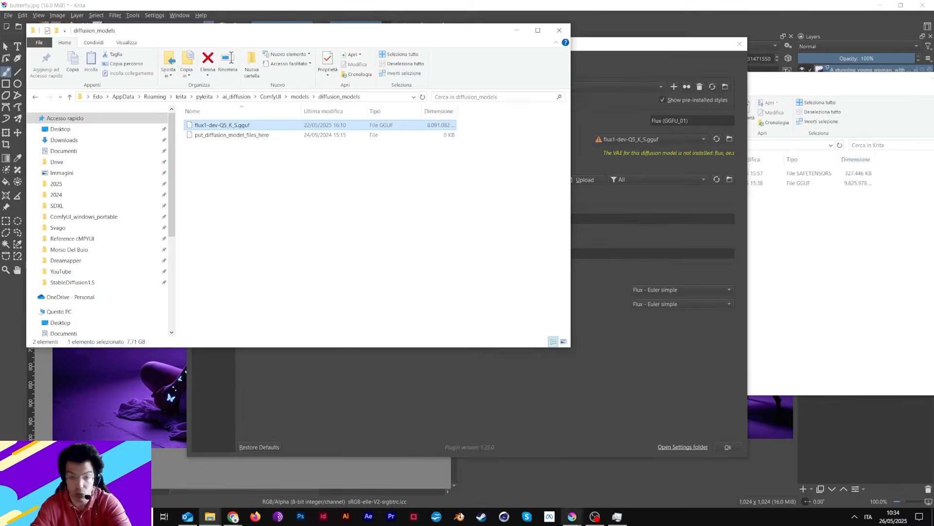
{"action": "left_click", "coordinate": [233, 516]}
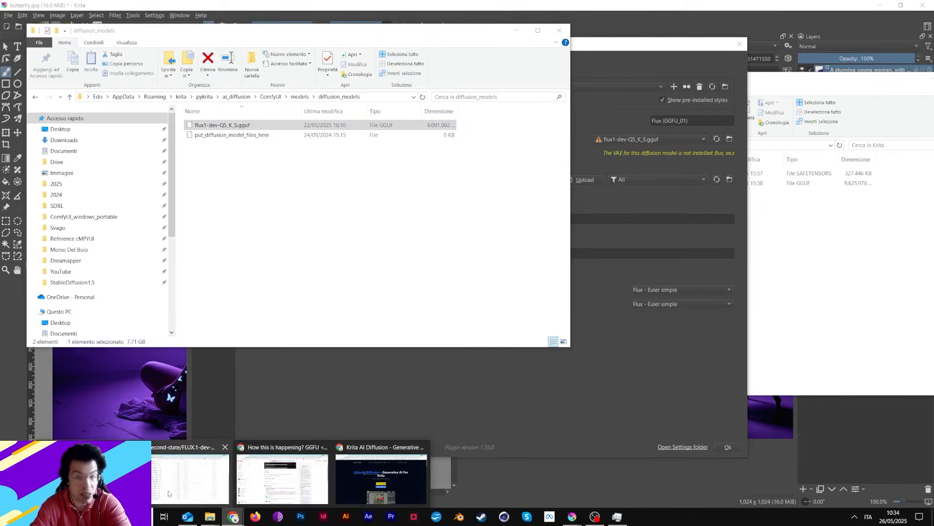
{"action": "left_click", "coordinate": [193, 487]}
{"action": "scroll", "coordinate": [275, 182], "scroll_direction": "up", "scroll_amount": 3}
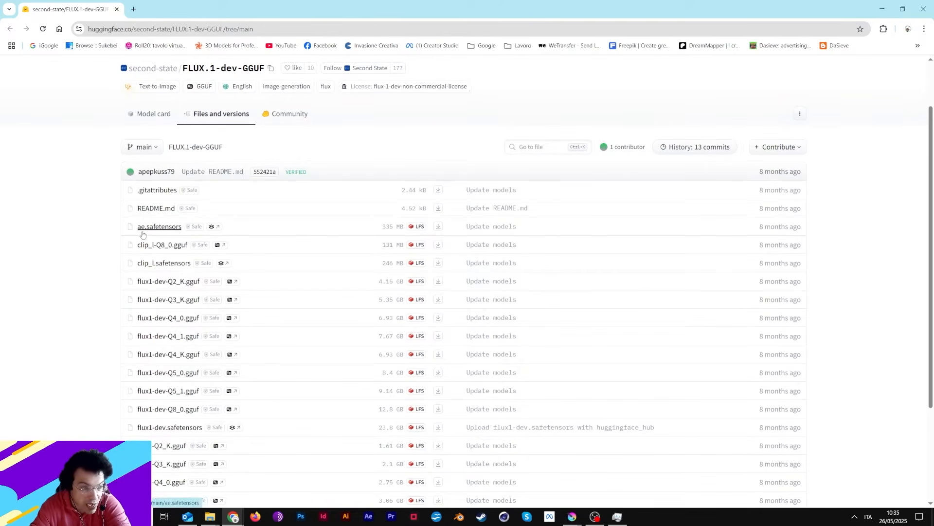
{"action": "left_click", "coordinate": [881, 9]}
Move ae.safetensors from the Krita downloads folder into the vae folder of the plugin's ComfyUI models.
{"action": "left_click", "coordinate": [297, 96]}
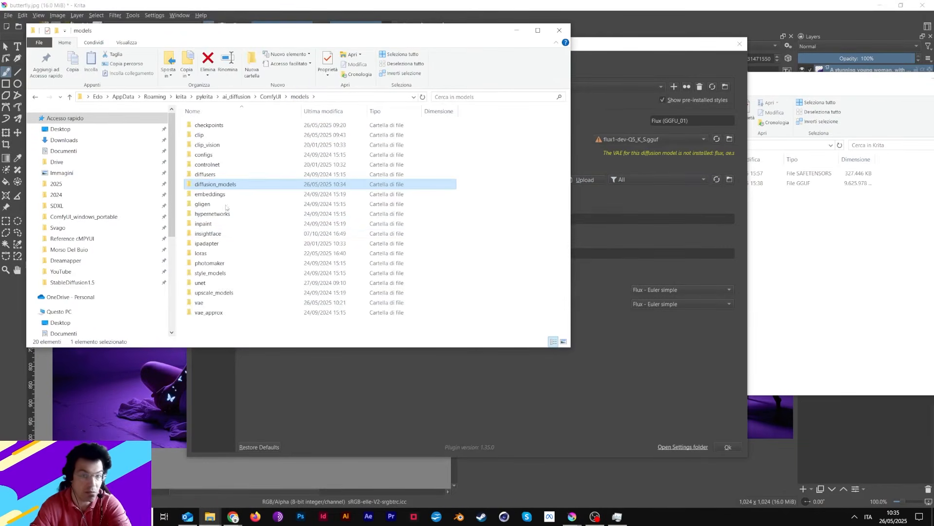
{"action": "left_click", "coordinate": [203, 304]}
{"action": "double_click", "coordinate": [204, 303]}
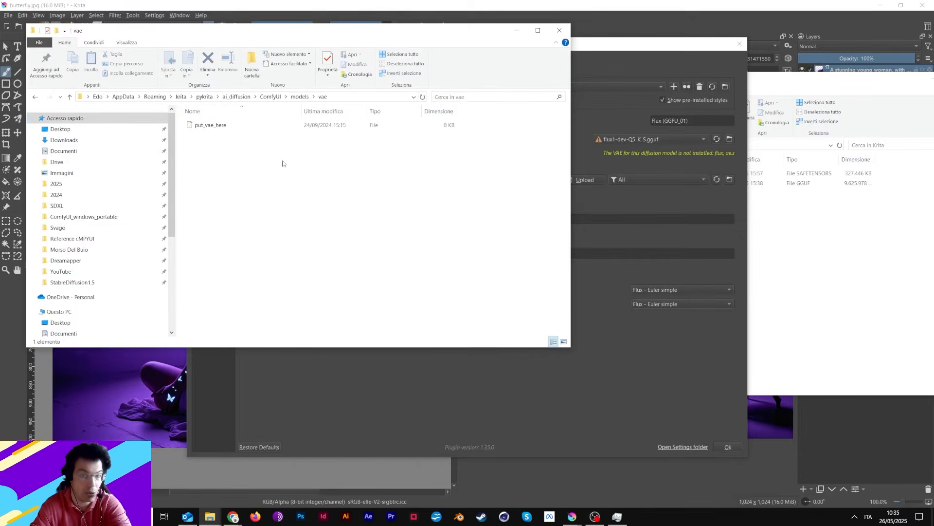
{"action": "left_click", "coordinate": [779, 184]}
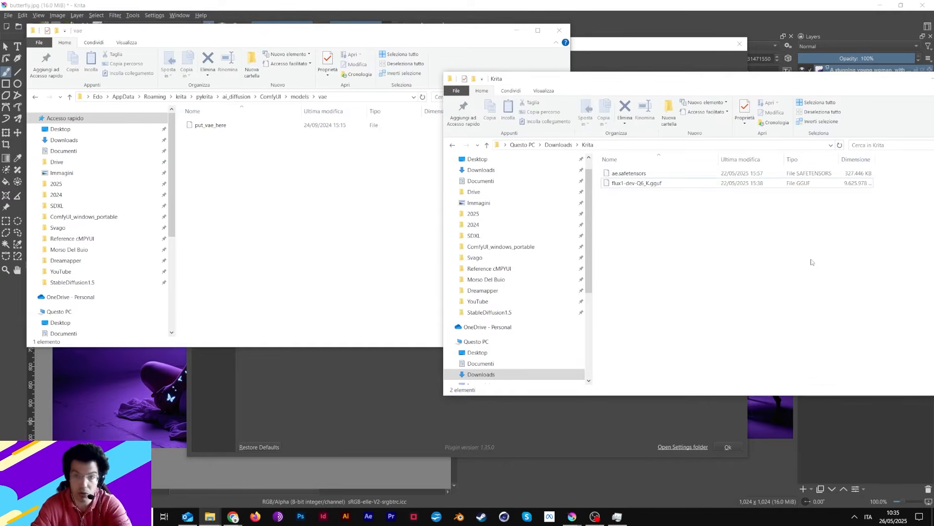
{"action": "left_click_drag", "start_coordinate": [615, 175], "coordinate": [358, 196]}
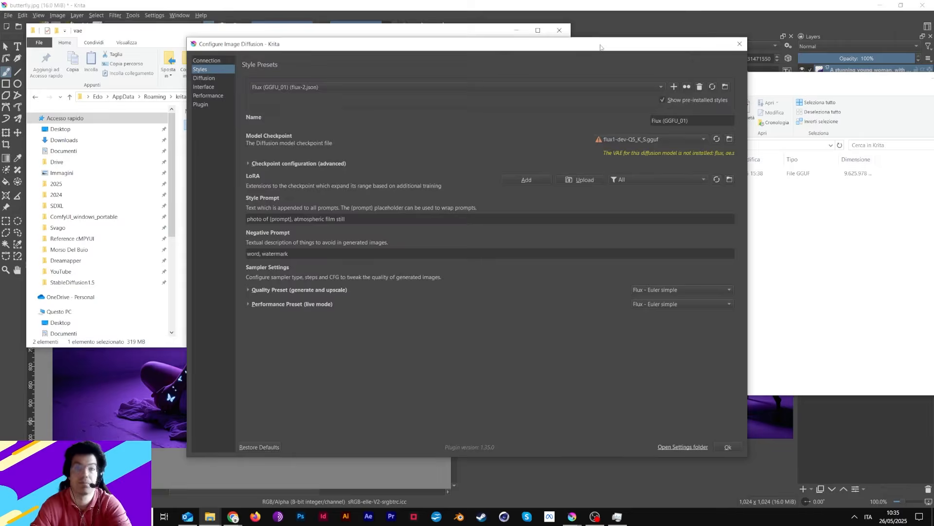
Refresh the model checkpoint list for the Flux (GGFU_01) style and accept the Image Diffusion settings.
{"action": "left_click", "coordinate": [593, 42]}
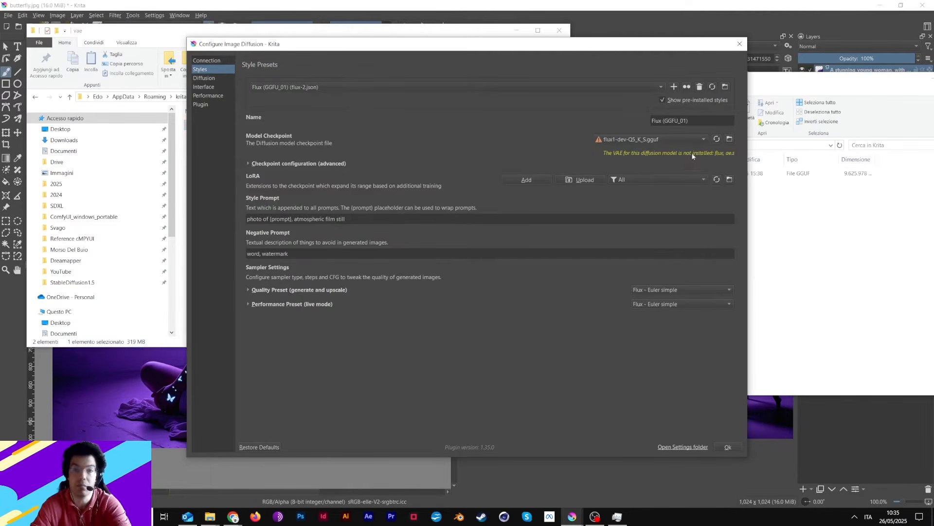
{"action": "left_click", "coordinate": [704, 140]}
{"action": "left_click", "coordinate": [717, 140]}
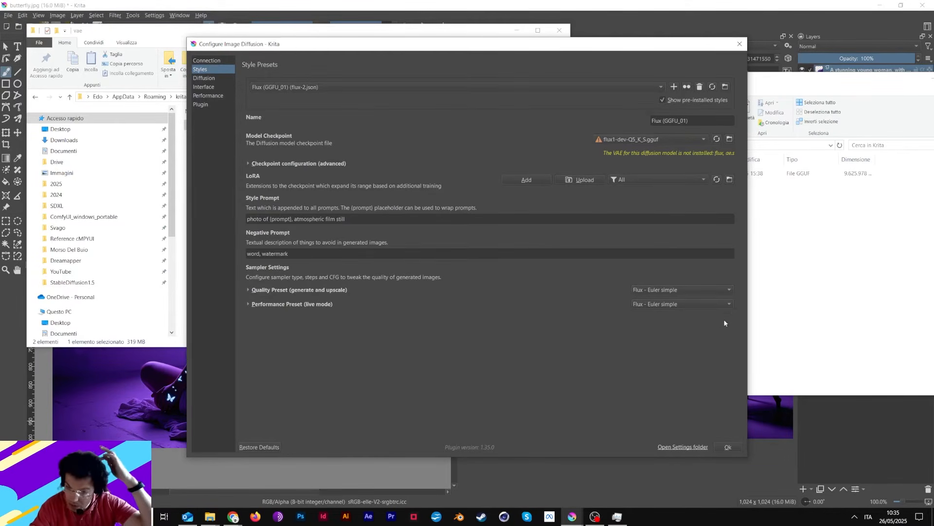
{"action": "left_click", "coordinate": [724, 448]}
Select the entire generation prompt text and close Krita.
{"action": "left_click", "coordinate": [639, 61]}
{"action": "left_click", "coordinate": [580, 95]}
{"action": "key", "text": "ctrl+a"}
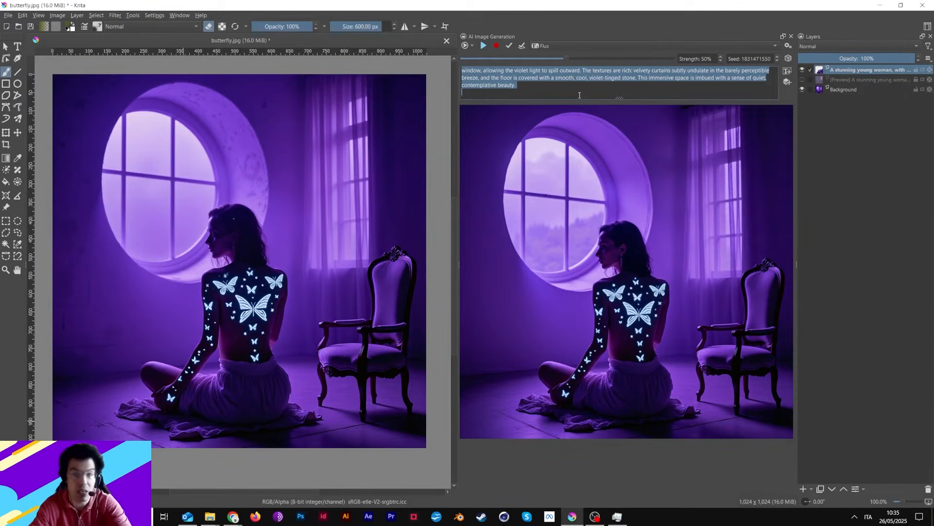
{"action": "left_click", "coordinate": [923, 5]}
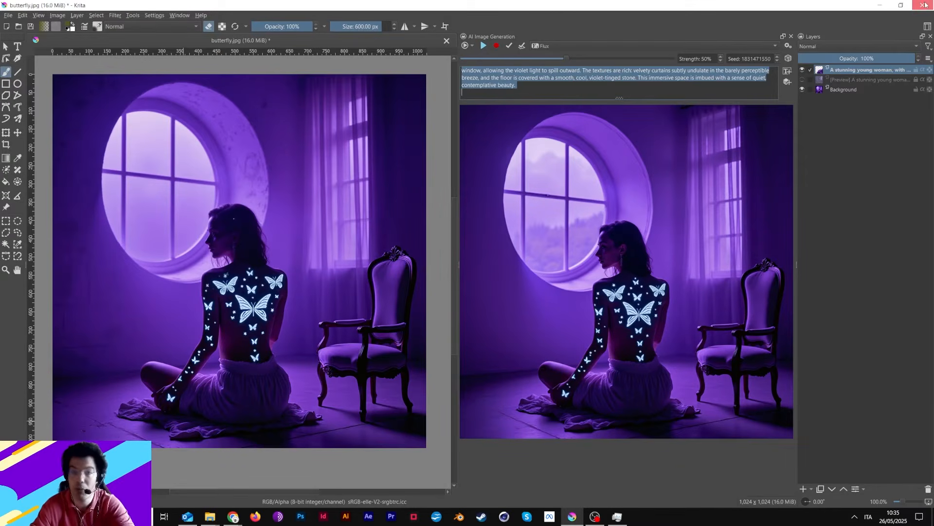
{"action": "left_click", "coordinate": [501, 274]}
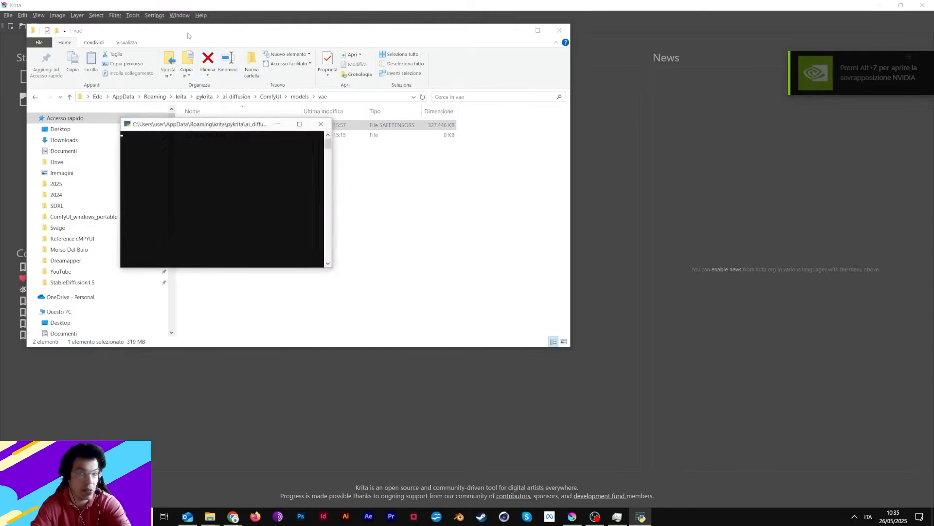
Reopen butterfly.jpg in the restarted Krita.
{"action": "left_click_drag", "start_coordinate": [187, 35], "coordinate": [310, 31]}
{"action": "left_click", "coordinate": [136, 92]}
{"action": "left_click", "coordinate": [136, 93]}
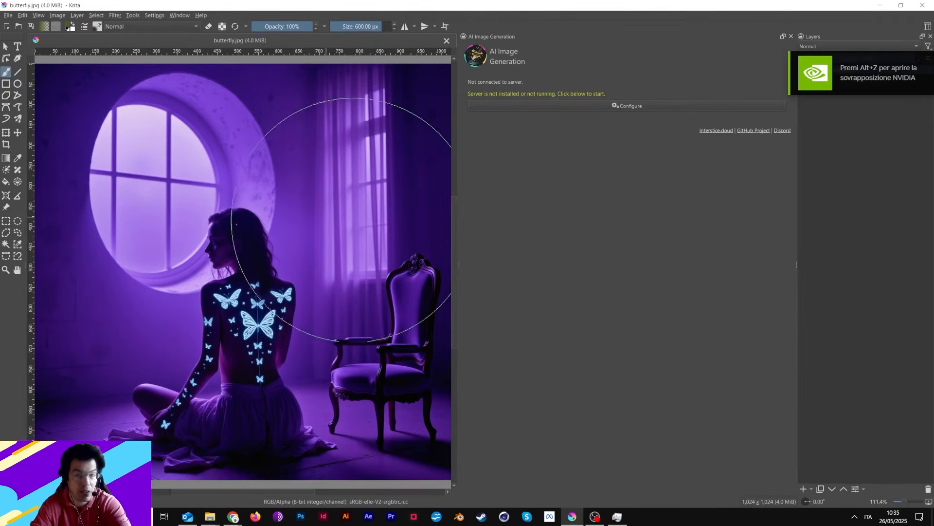
{"action": "scroll", "coordinate": [333, 294], "scroll_direction": "down", "scroll_amount": 1}
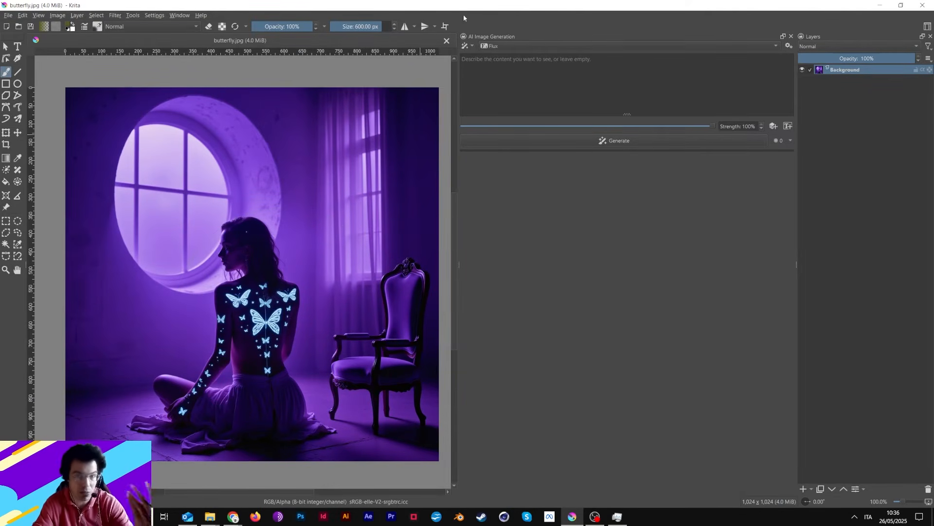
Paste the copied prompt about the woman with butterfly tattoos in a violet room and choose the Flux (GGFU_01) style.
{"action": "left_click", "coordinate": [487, 57]}
{"action": "type", "text": "A stunning young woman, with eyes the color of amethyst, sits in a room bathed in a soft, ethereal violet light.  Intricate, bioluminescent butterfly tattoos, glowing with a soft, inner light, adorn her arms and shoulders.  The walls are painted a deep violet, almost indigo, that seems to absorb and amplify the light.  Dust motes dance in the iridescent air, reflecting the violet hues.  A faint, sweet scent of honeysuckle hangs in the air.  A single, antique-looking, wooden chair is positioned by a large, circular window, allowing the violet light to spill outward. The textures are rich: velvety curtains subtly undulate in the barely perceptible breeze, and the floor is covered with a smooth, cool, violet-tinged stone. This immersive space is imbued with a sense of quiet, contemplative beauty."}
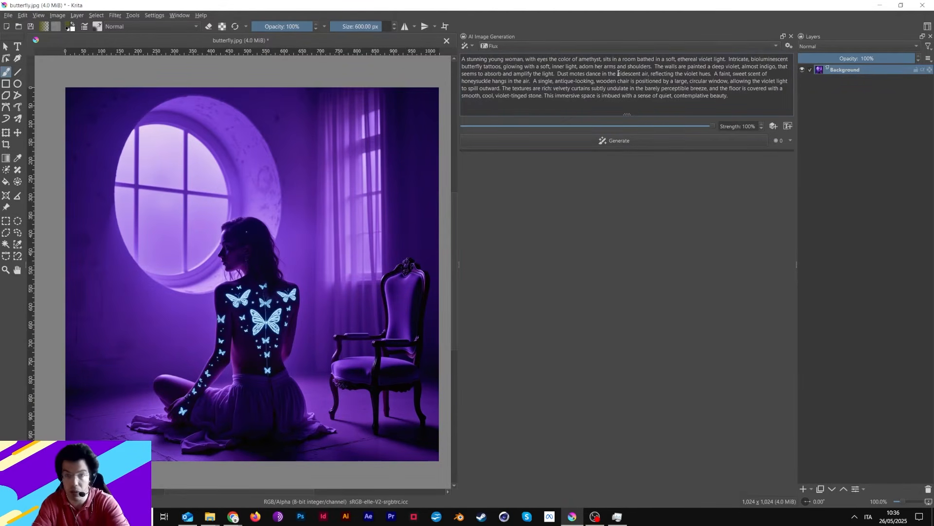
{"action": "left_click", "coordinate": [641, 47]}
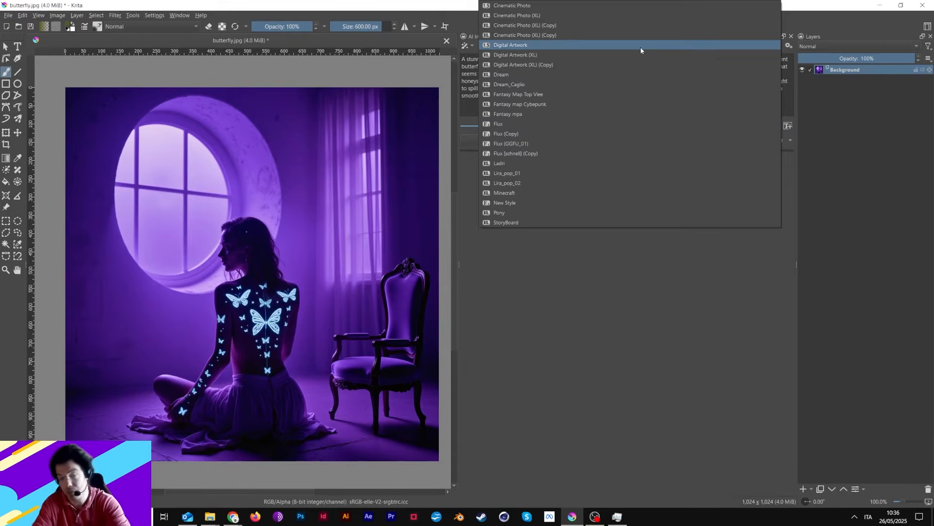
{"action": "left_click", "coordinate": [545, 143]}
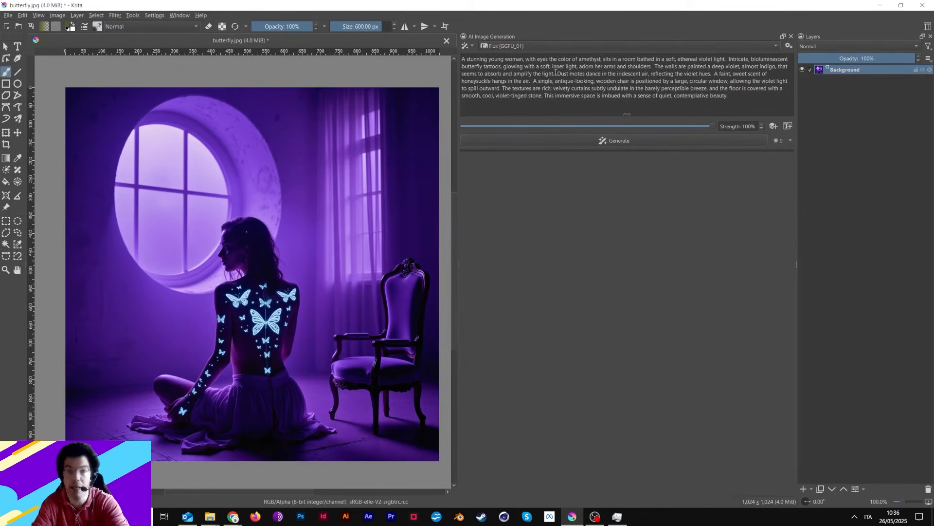
Check the Flux (GGFU_01) style preset settings and generate two images from the prompt.
{"action": "left_click", "coordinate": [788, 45]}
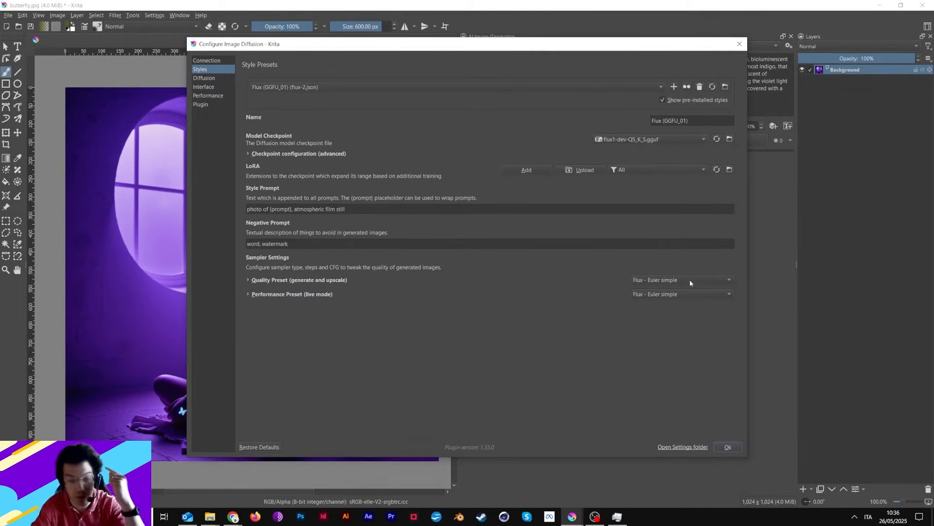
{"action": "left_click", "coordinate": [730, 446]}
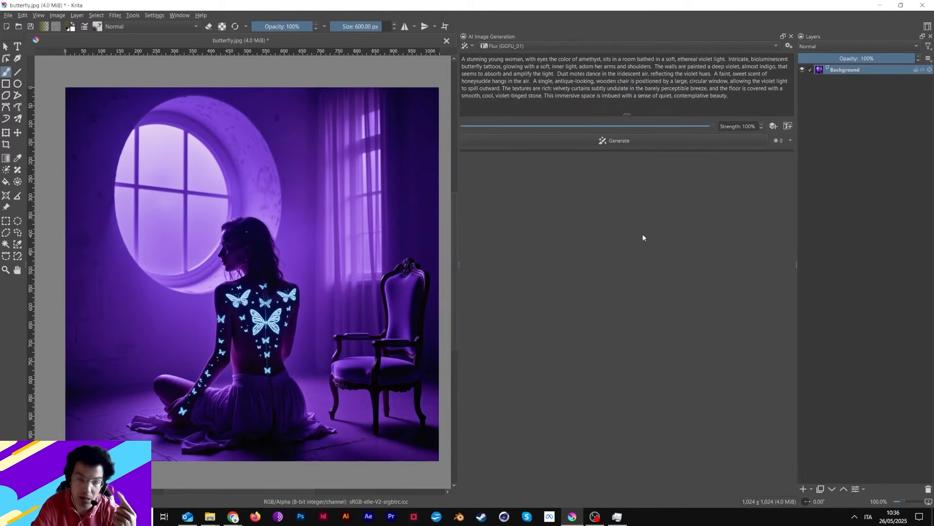
{"action": "left_click", "coordinate": [587, 141]}
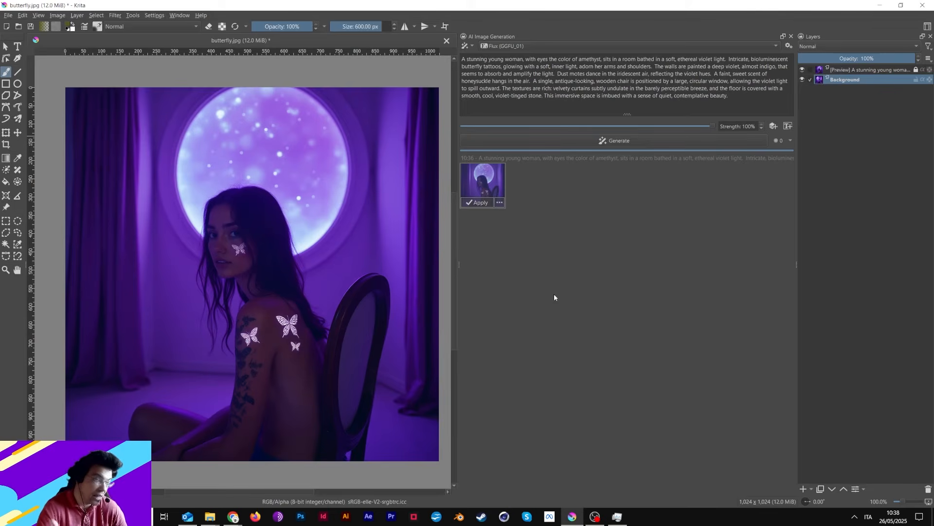
{"action": "left_click", "coordinate": [488, 140]}
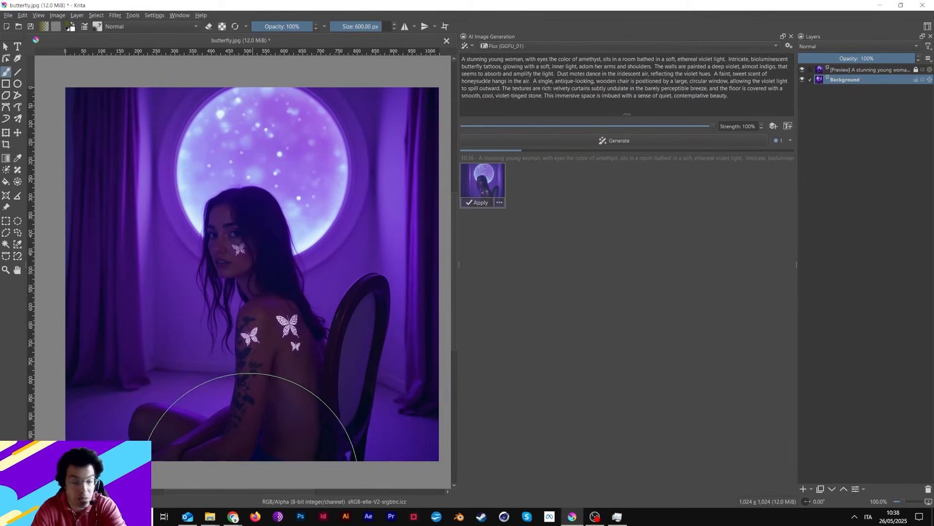
Read the r/FluxAI Reddit post in Chrome comparing GGUF and Flux Dev speed, and close that window.
{"action": "mouse_move", "coordinate": [234, 515]}
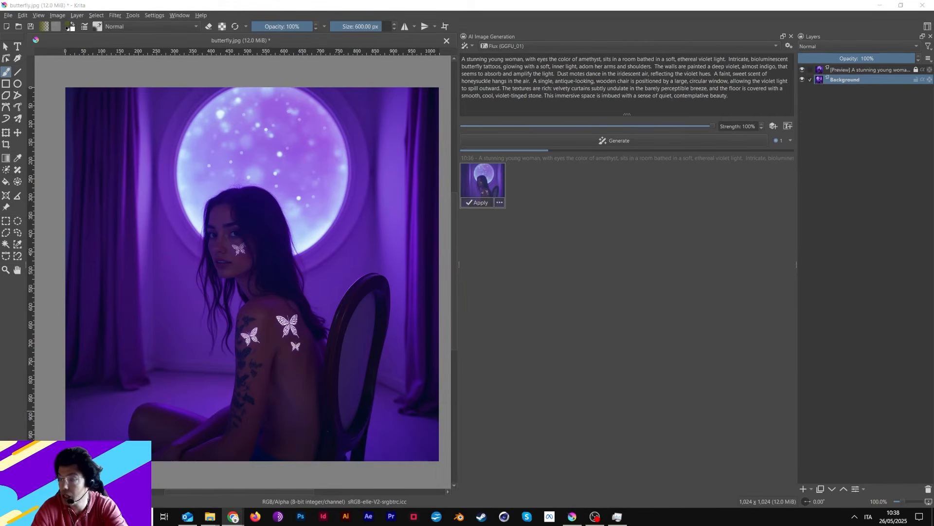
{"action": "mouse_move", "coordinate": [243, 520]}
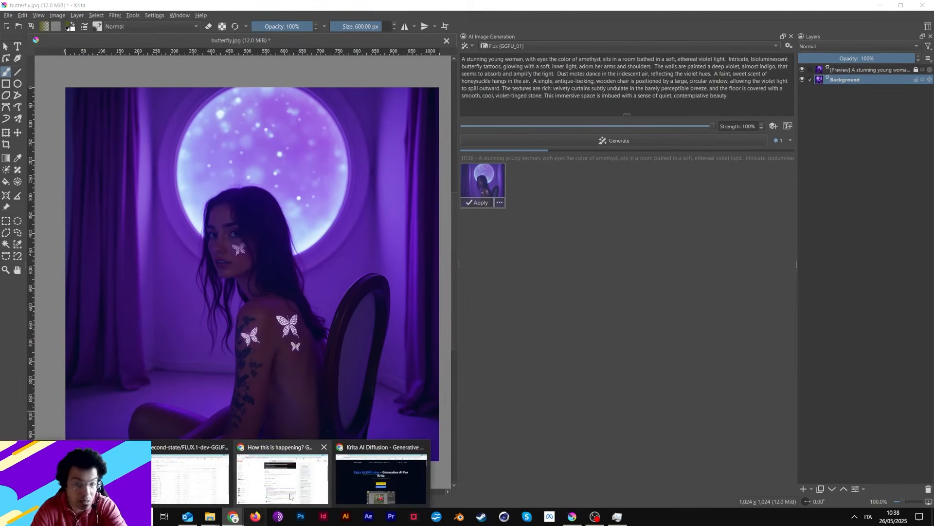
{"action": "left_click", "coordinate": [280, 479]}
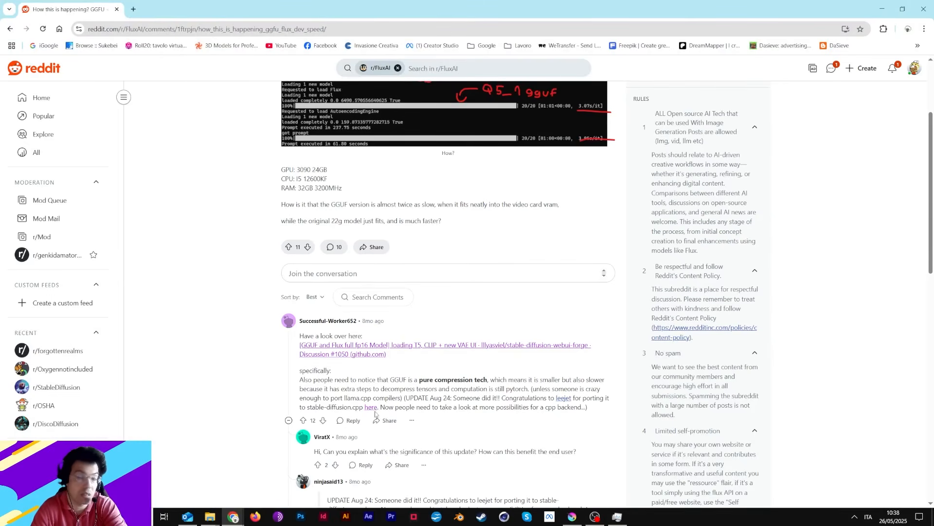
{"action": "scroll", "coordinate": [374, 414], "scroll_direction": "up", "scroll_amount": 3}
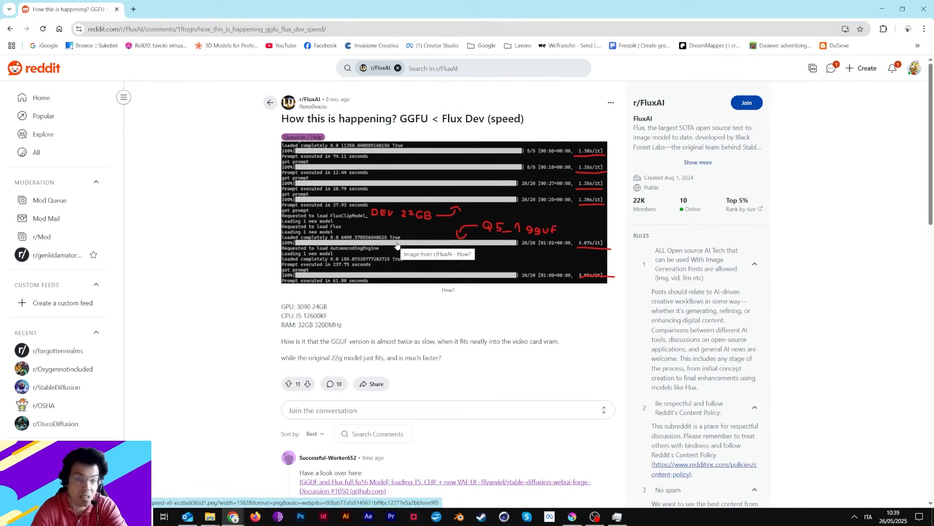
{"action": "scroll", "coordinate": [379, 273], "scroll_direction": "down", "scroll_amount": 3}
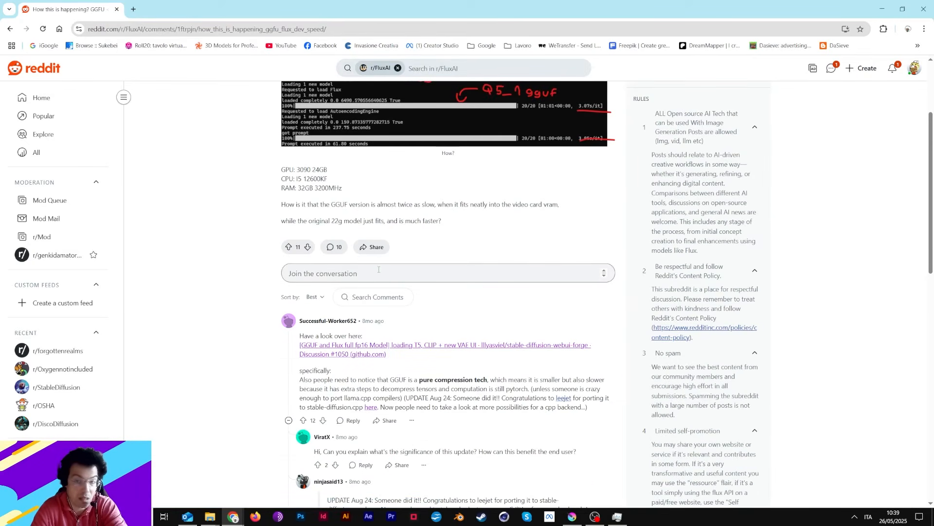
{"action": "scroll", "coordinate": [379, 269], "scroll_direction": "up", "scroll_amount": 3}
{"action": "scroll", "coordinate": [381, 275], "scroll_direction": "down", "scroll_amount": 4}
{"action": "scroll", "coordinate": [381, 275], "scroll_direction": "down", "scroll_amount": 2}
{"action": "scroll", "coordinate": [377, 285], "scroll_direction": "up", "scroll_amount": 6}
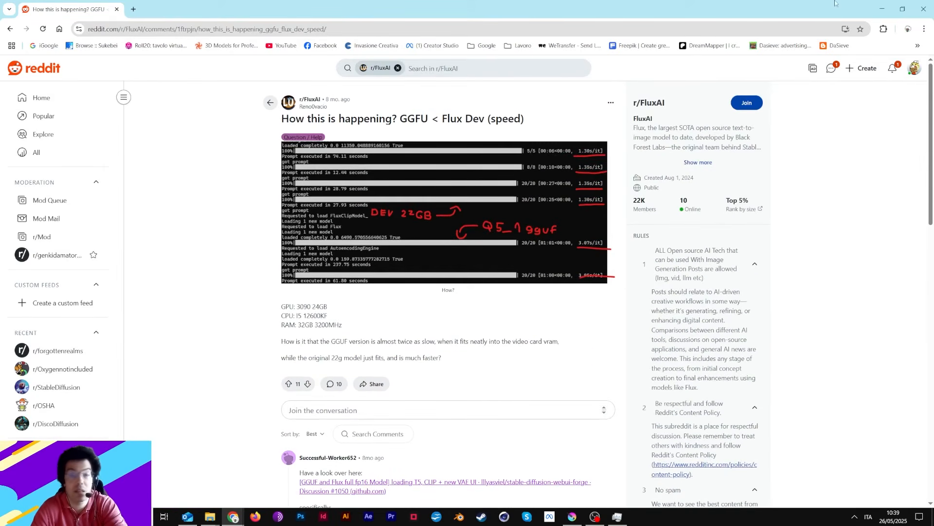
{"action": "left_click", "coordinate": [923, 9]}
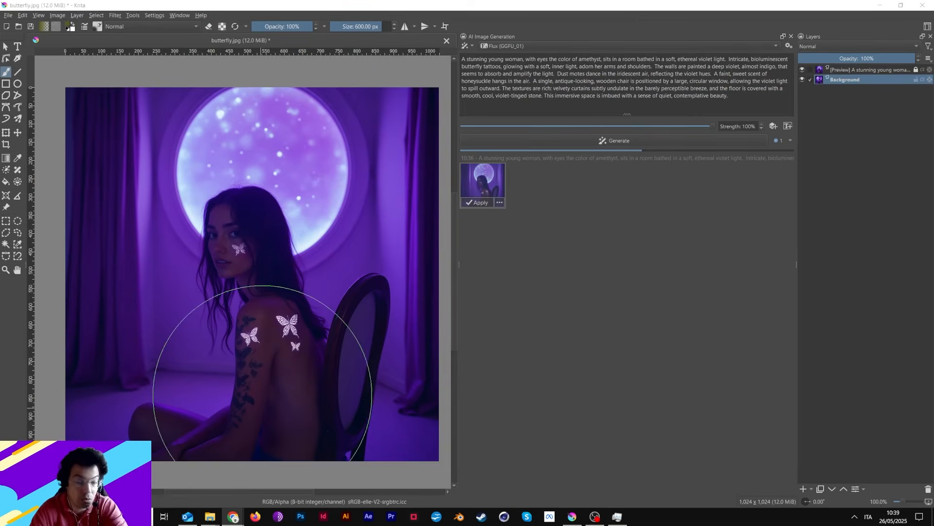
In File Explorer, examine the model files in the checkpoints folder of the plugin's ComfyUI models.
{"action": "mouse_move", "coordinate": [210, 516]}
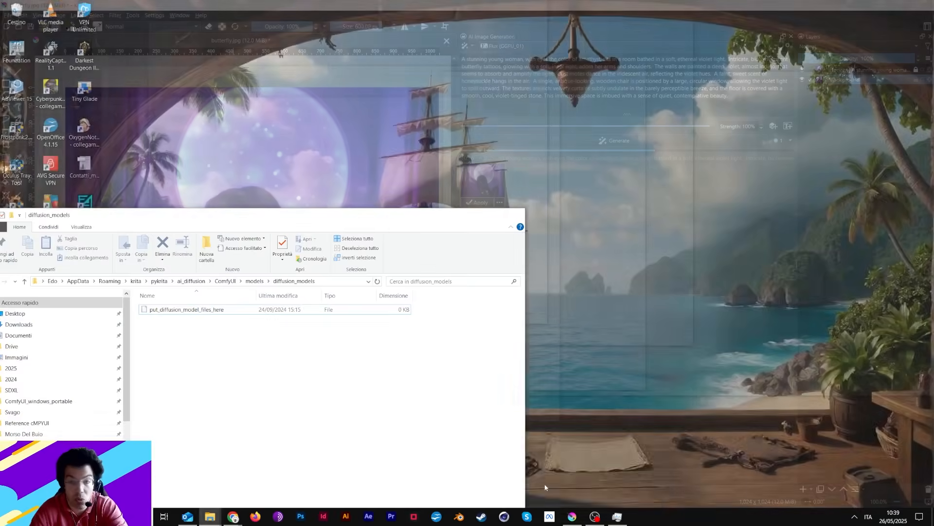
{"action": "left_click", "coordinate": [517, 468]}
{"action": "left_click_drag", "start_coordinate": [307, 214], "coordinate": [531, 164]}
{"action": "left_click", "coordinate": [247, 229]}
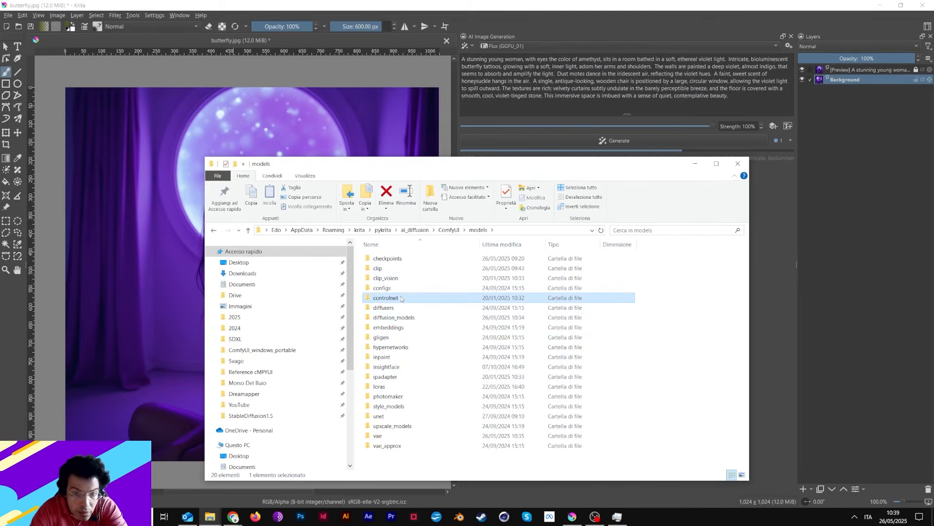
{"action": "double_click", "coordinate": [402, 259]}
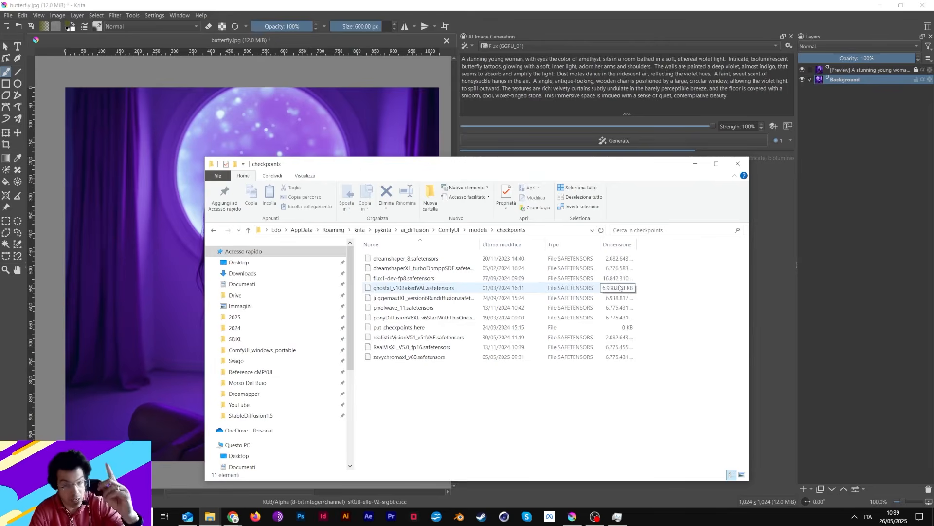
Inspect the text encoder files in the clip folder of the ComfyUI models.
{"action": "left_click", "coordinate": [474, 231]}
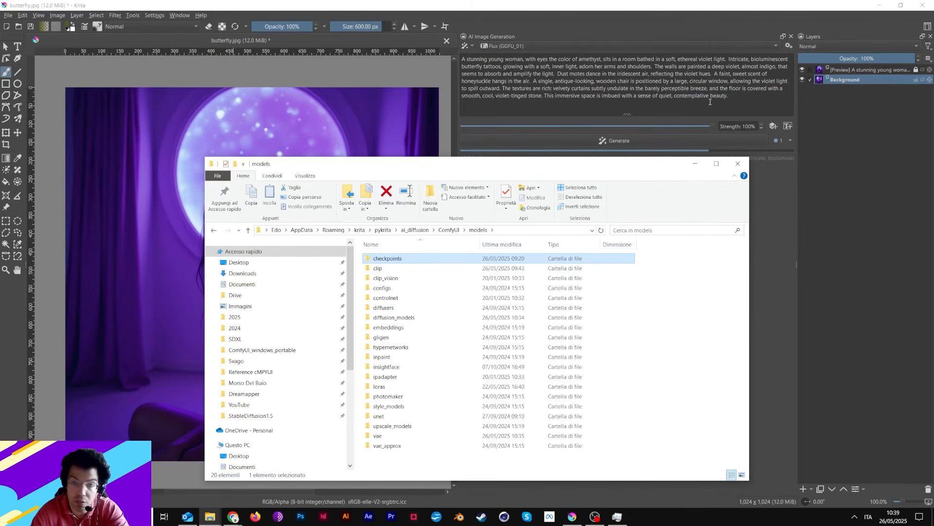
{"action": "left_click", "coordinate": [397, 269]}
{"action": "double_click", "coordinate": [397, 269]}
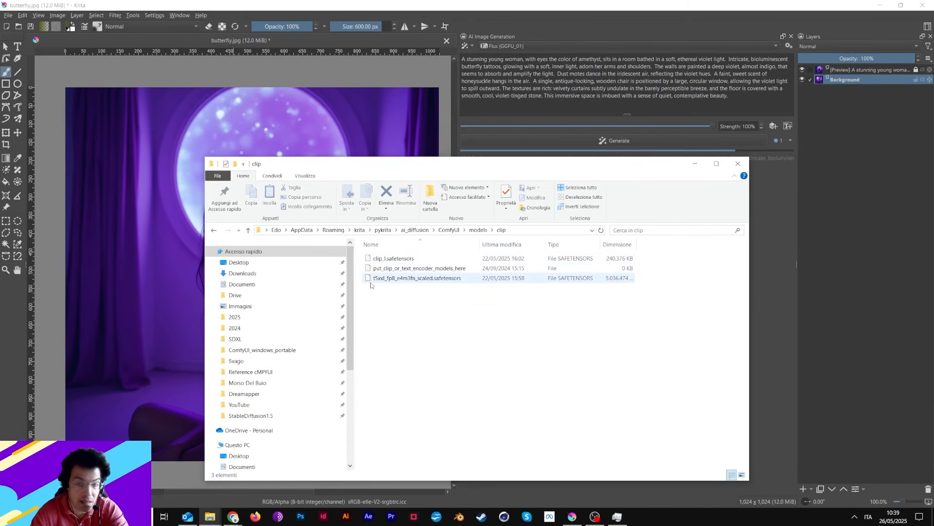
Check the clip_l and t5xxl text encoder files in the FLUX.1-dev-GGUF listing on Hugging Face in Chrome.
{"action": "left_click", "coordinate": [233, 516]}
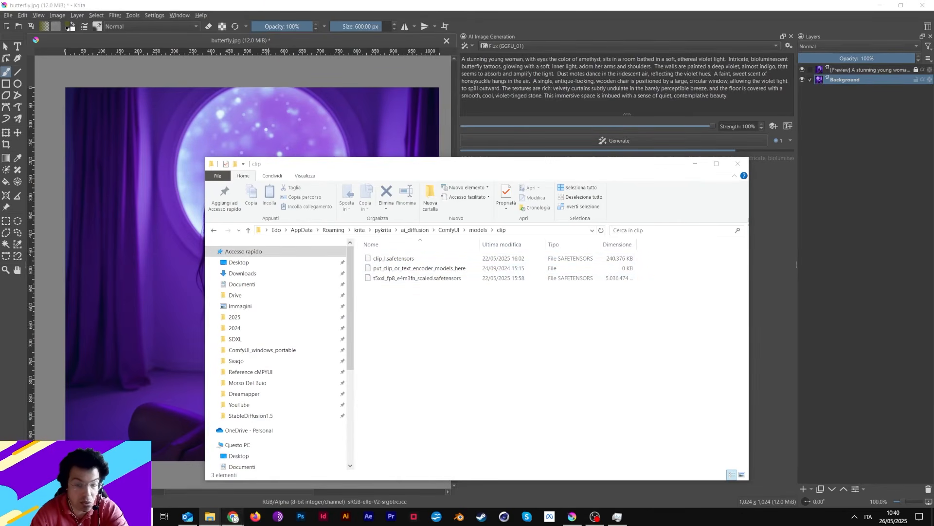
{"action": "left_click", "coordinate": [210, 486]}
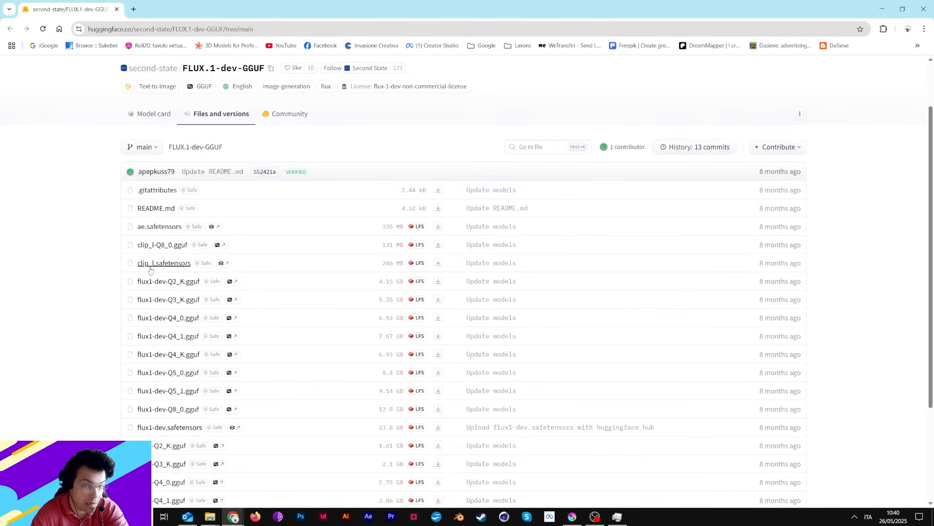
{"action": "scroll", "coordinate": [457, 271], "scroll_direction": "down", "scroll_amount": 3}
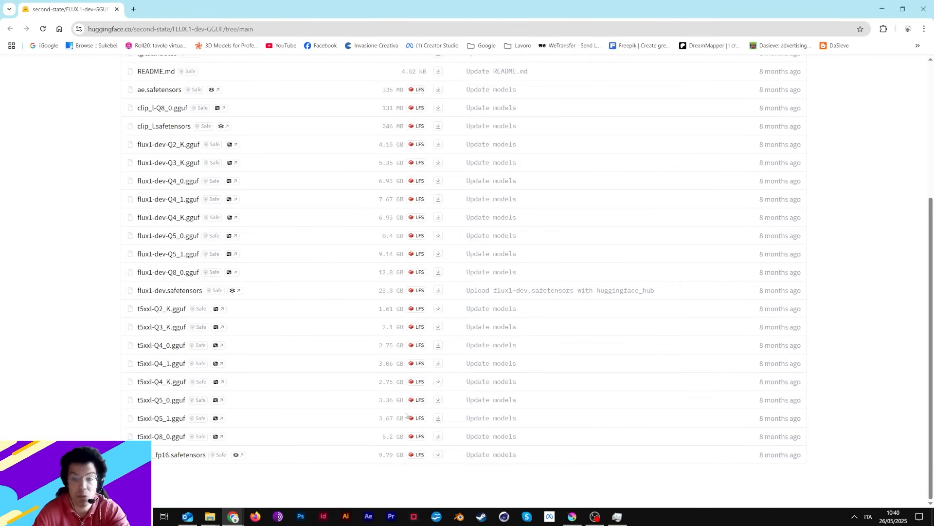
{"action": "scroll", "coordinate": [405, 415], "scroll_direction": "up", "scroll_amount": 5}
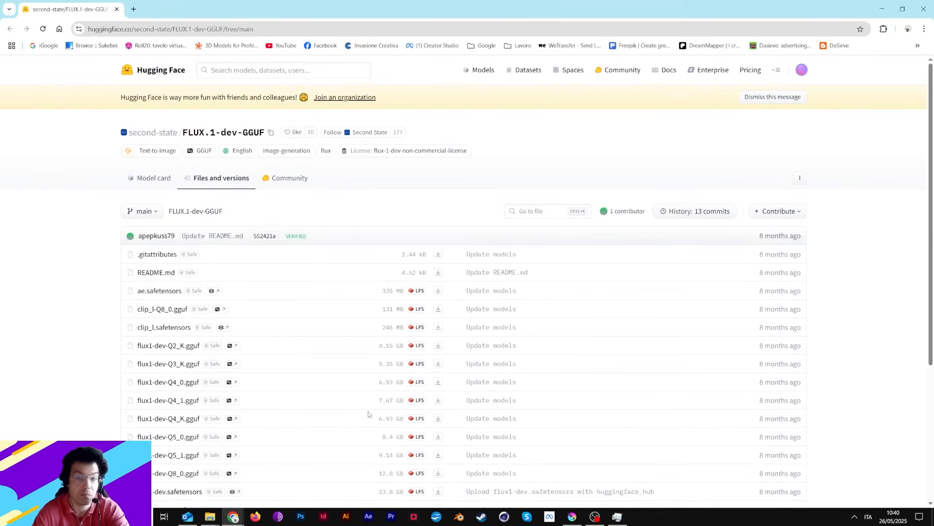
{"action": "left_click", "coordinate": [879, 4]}
Return to Krita, preview the second generated image on the canvas and switch the AI generation workspace to Live.
{"action": "left_click", "coordinate": [539, 11]}
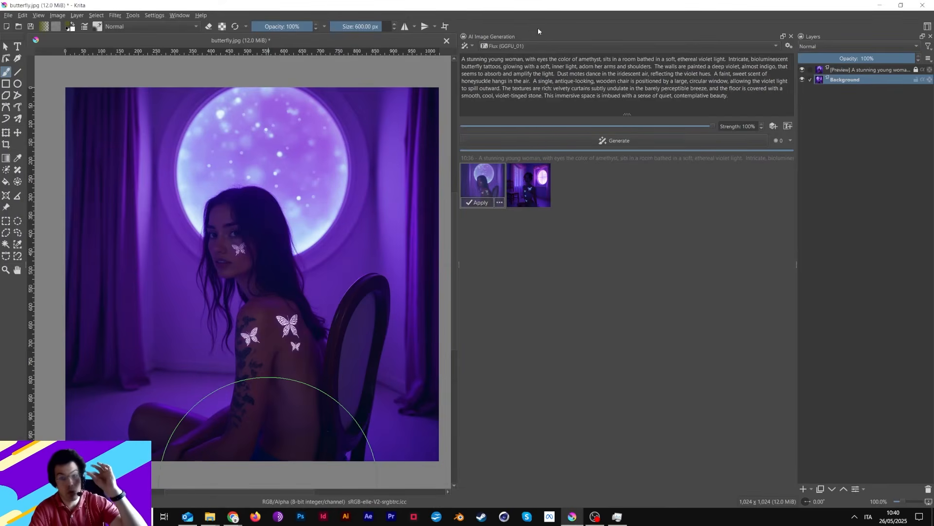
{"action": "left_click", "coordinate": [530, 191]}
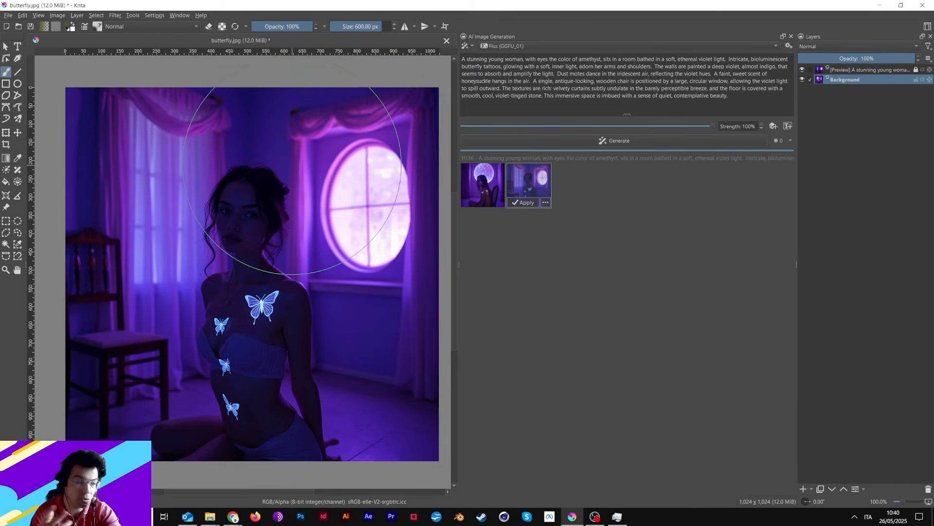
{"action": "left_click", "coordinate": [466, 46]}
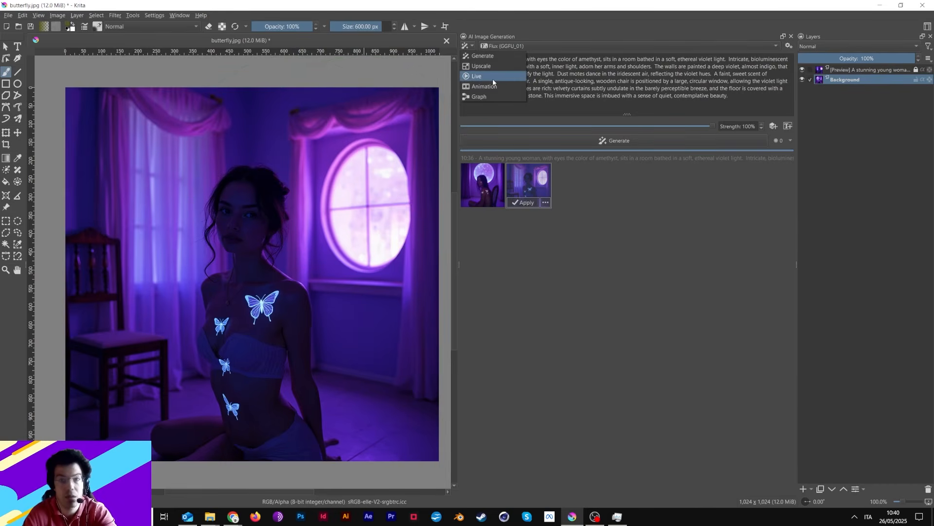
{"action": "left_click", "coordinate": [477, 76]}
Run a live generation at 55% strength over a rectangular selection of the whole 1,024 x 1,024 px canvas, and pause it.
{"action": "left_click", "coordinate": [6, 220]}
{"action": "left_click_drag", "start_coordinate": [65, 87], "coordinate": [441, 464]}
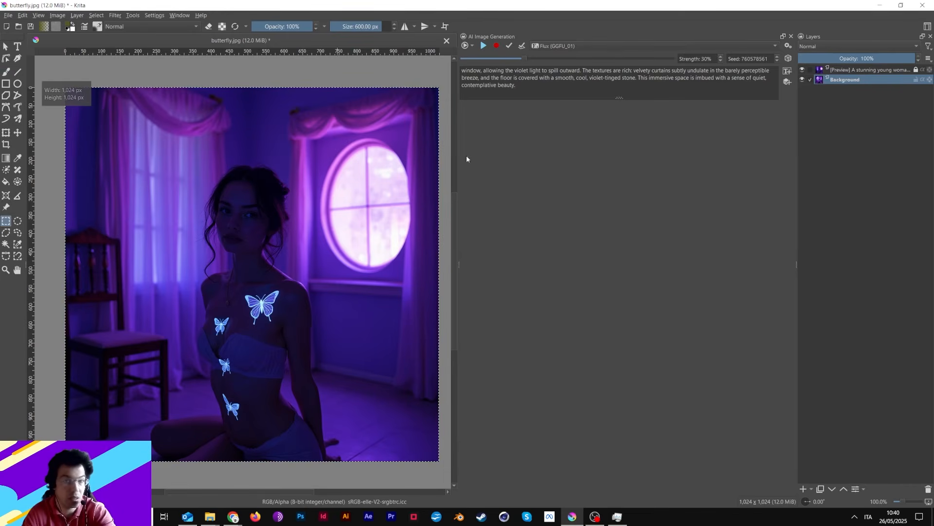
{"action": "left_click_drag", "start_coordinate": [527, 57], "coordinate": [561, 60]}
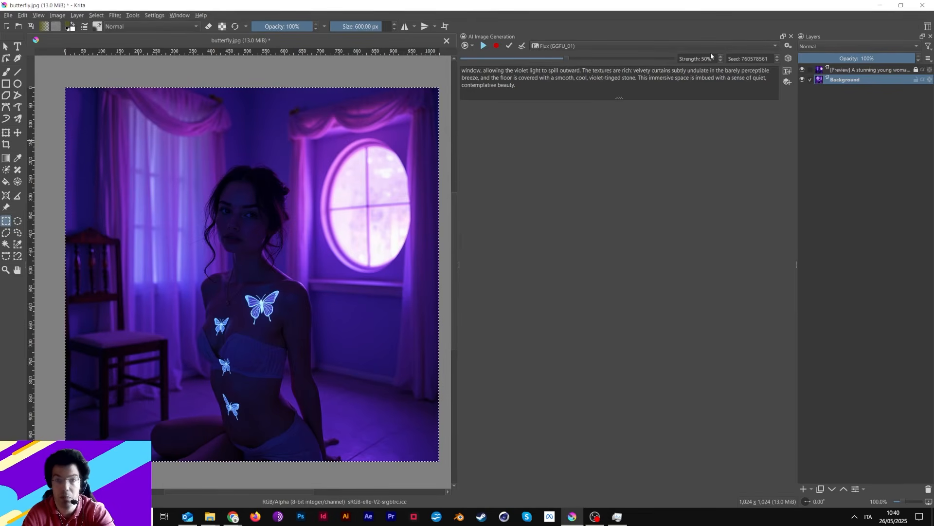
{"action": "left_click", "coordinate": [485, 45]}
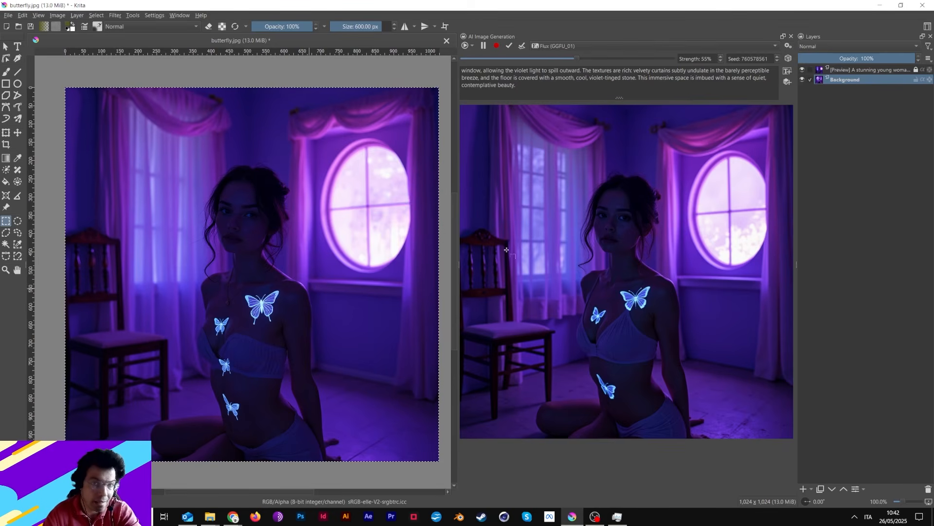
{"action": "left_click", "coordinate": [483, 46]}
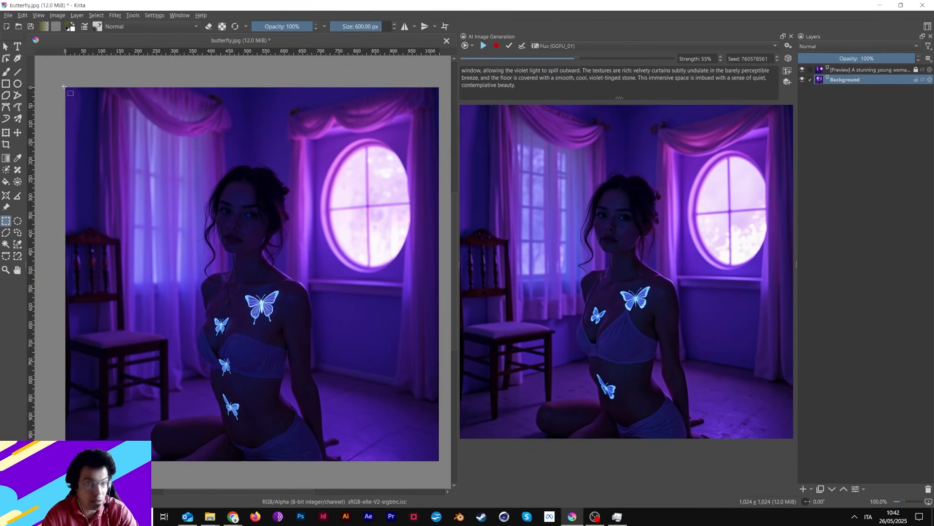
{"action": "left_click_drag", "start_coordinate": [436, 459], "coordinate": [438, 460]}
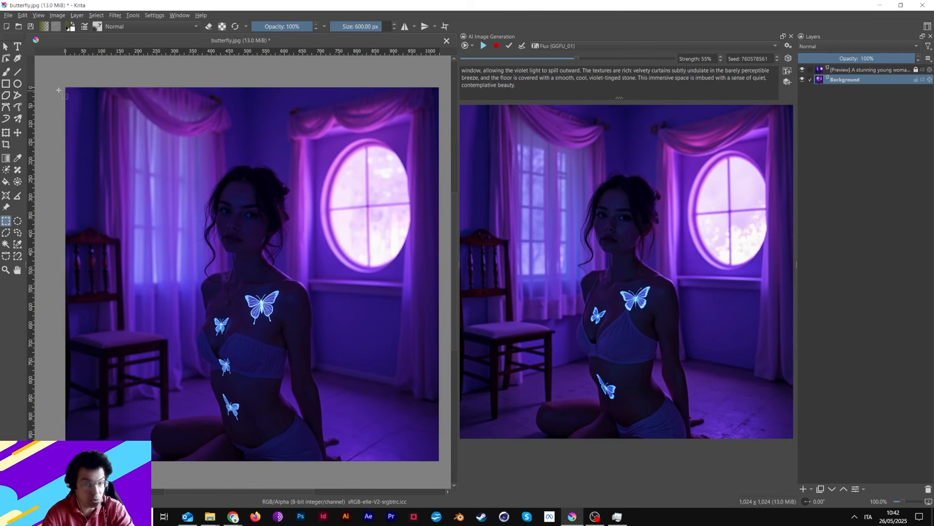
{"action": "left_click_drag", "start_coordinate": [73, 84], "coordinate": [471, 414]}
{"action": "key", "text": "ctrl+shift+a"}
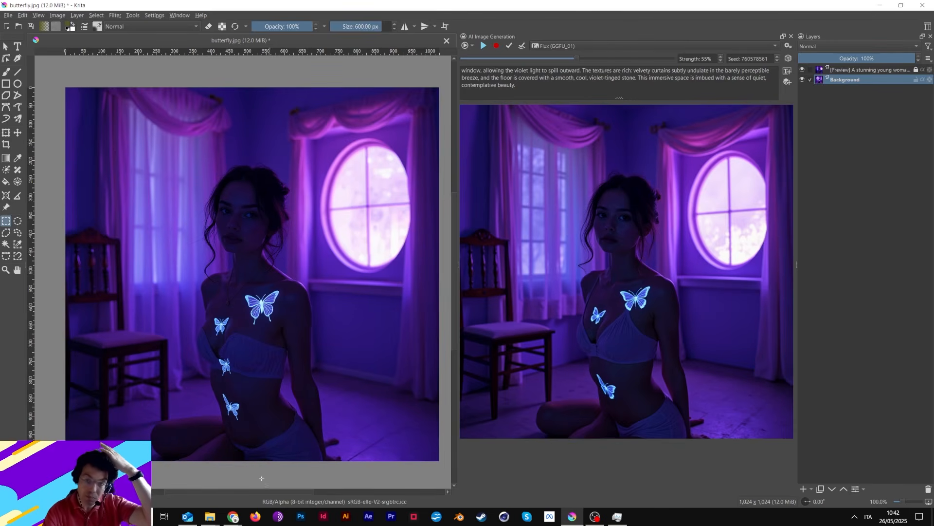
Switch to the open Chrome windows.
{"action": "mouse_move", "coordinate": [234, 517]}
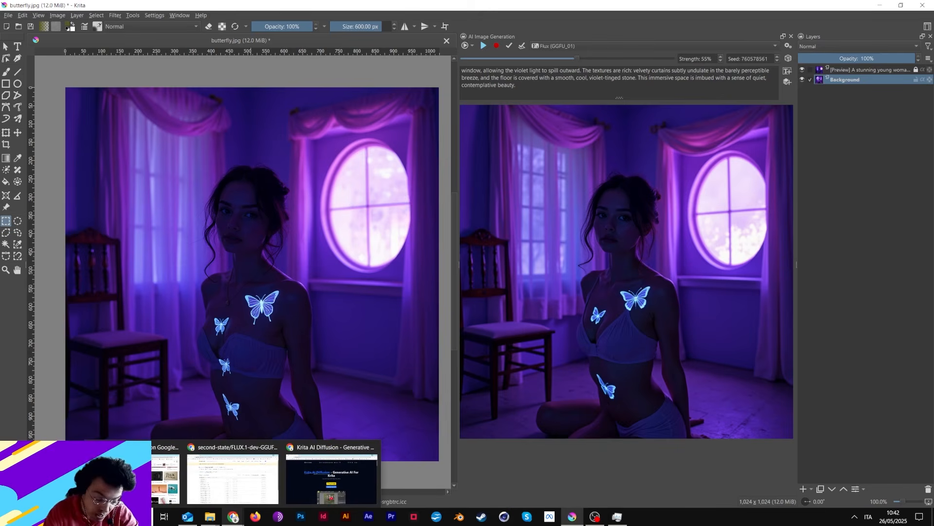